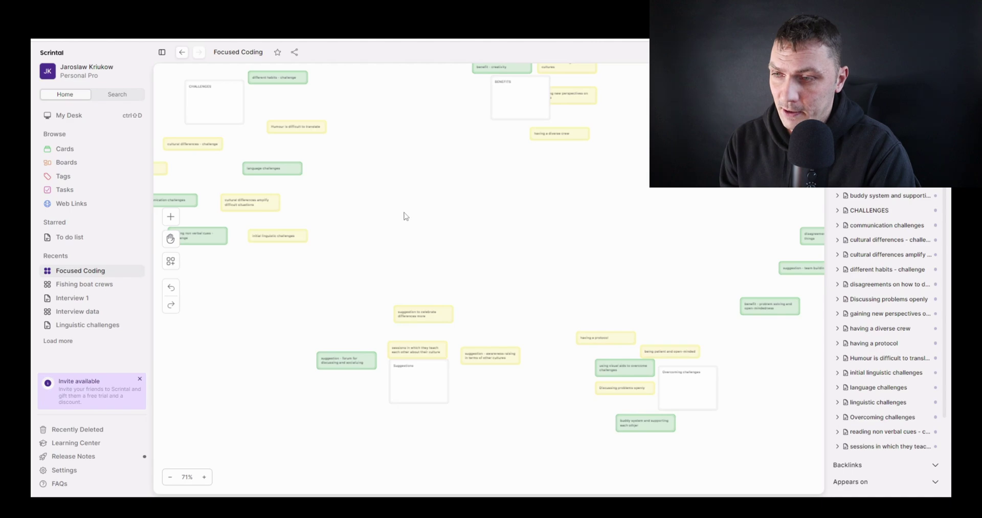
# Look over the code groups around the CHALLENGES, BENEFITS, Suggestions and Overcoming challenges cards on the Focused Coding board
pyautogui.scroll(5, 307, 193)
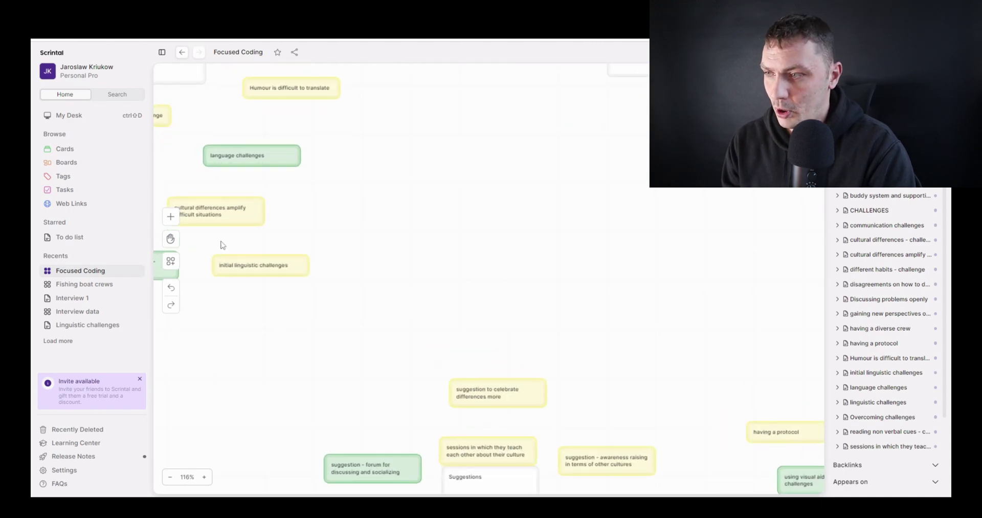
pyautogui.click(170, 239)
pyautogui.moveTo(412, 166); pyautogui.dragTo(559, 251)
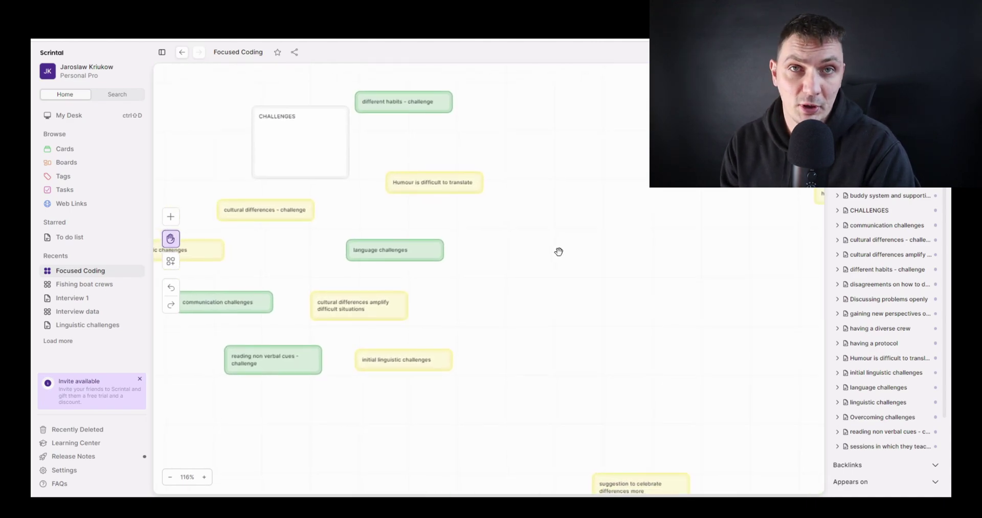
pyautogui.scroll(-4, 554, 259)
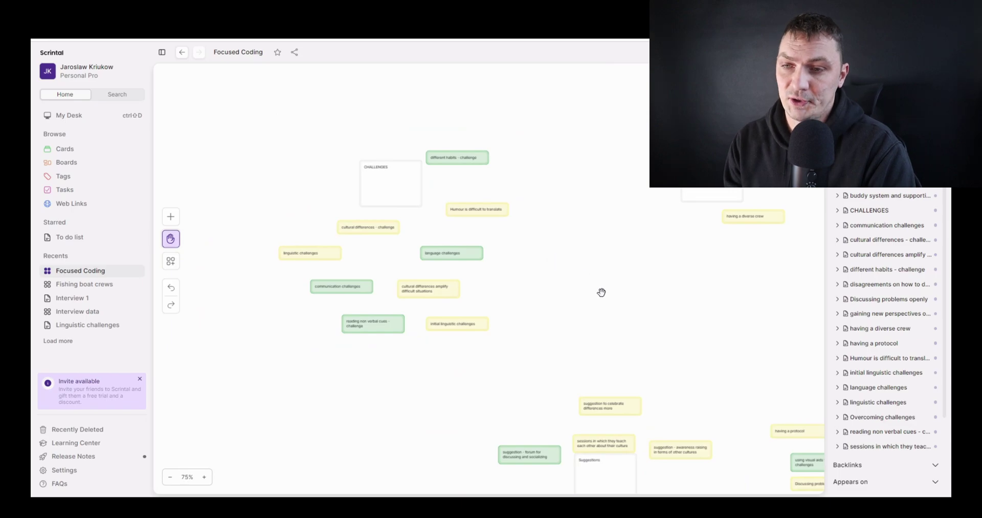
pyautogui.moveTo(625, 302); pyautogui.dragTo(532, 254)
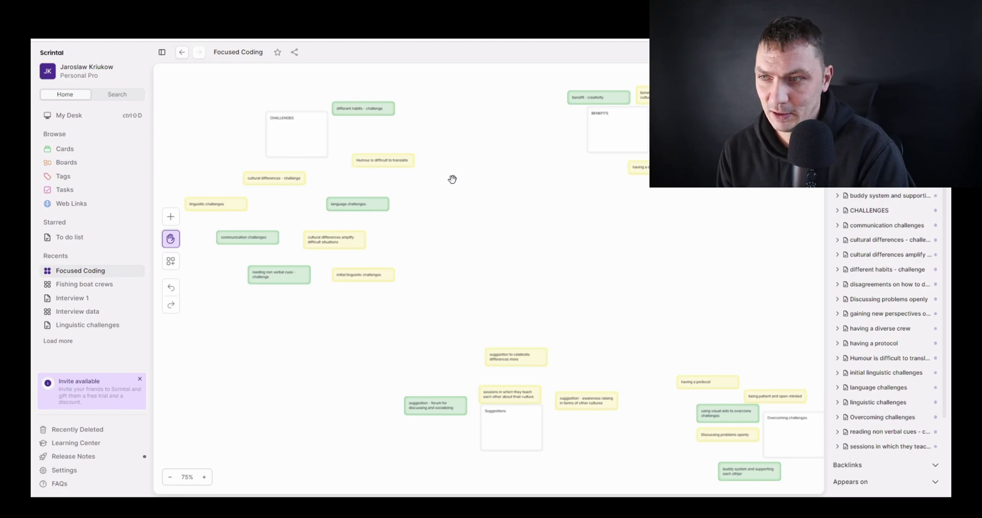
pyautogui.moveTo(541, 247); pyautogui.dragTo(651, 248)
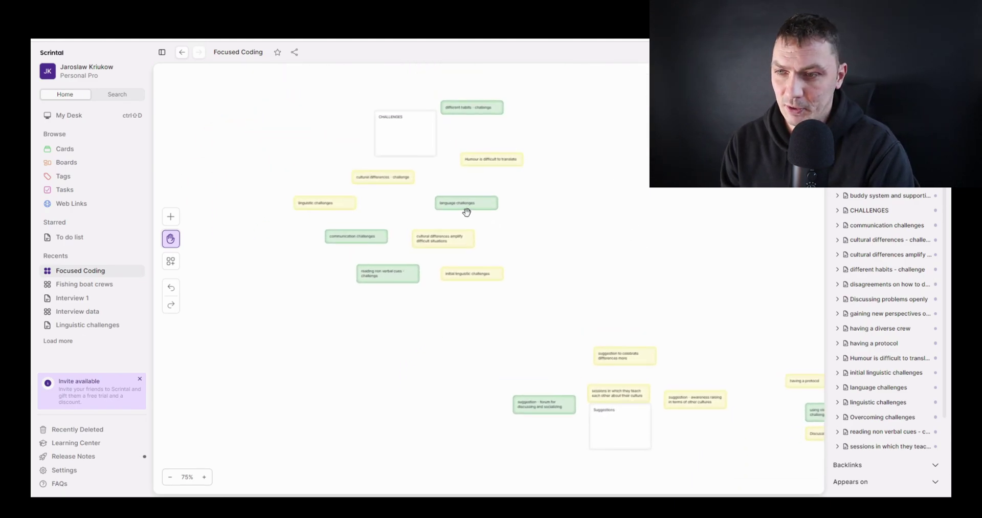
pyautogui.scroll(2, 465, 210)
pyautogui.moveTo(621, 186); pyautogui.dragTo(575, 234)
pyautogui.scroll(2, 665, 297)
pyautogui.scroll(-4, 633, 254)
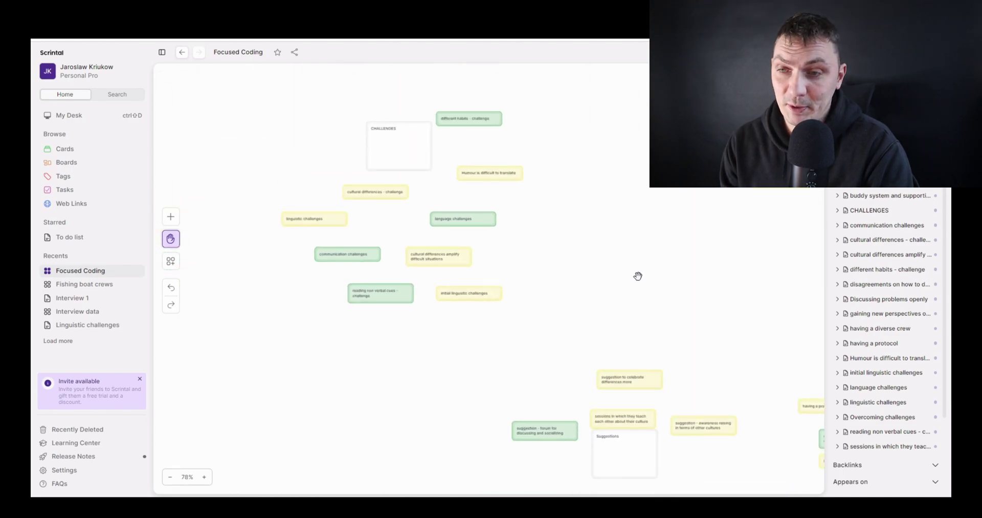
pyautogui.moveTo(688, 317); pyautogui.dragTo(569, 180)
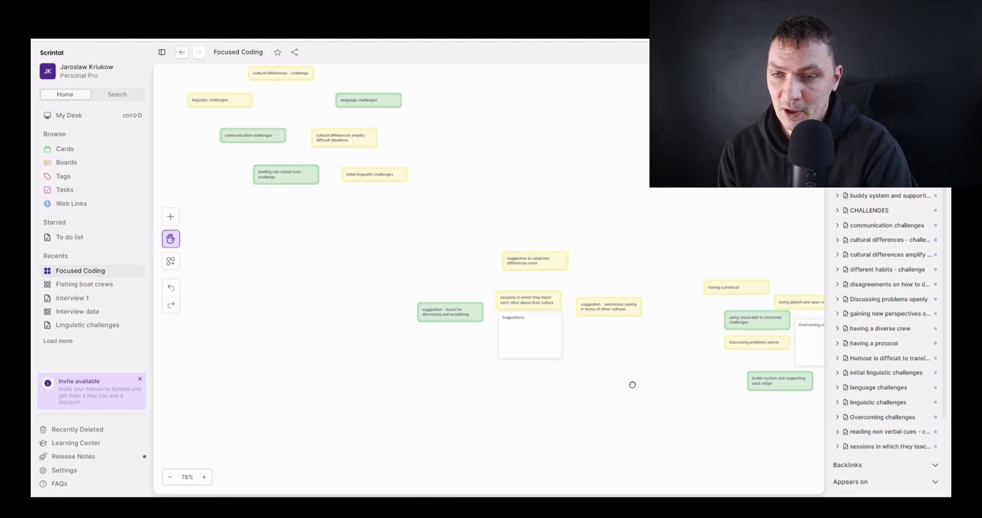
pyautogui.moveTo(633, 384); pyautogui.dragTo(444, 320)
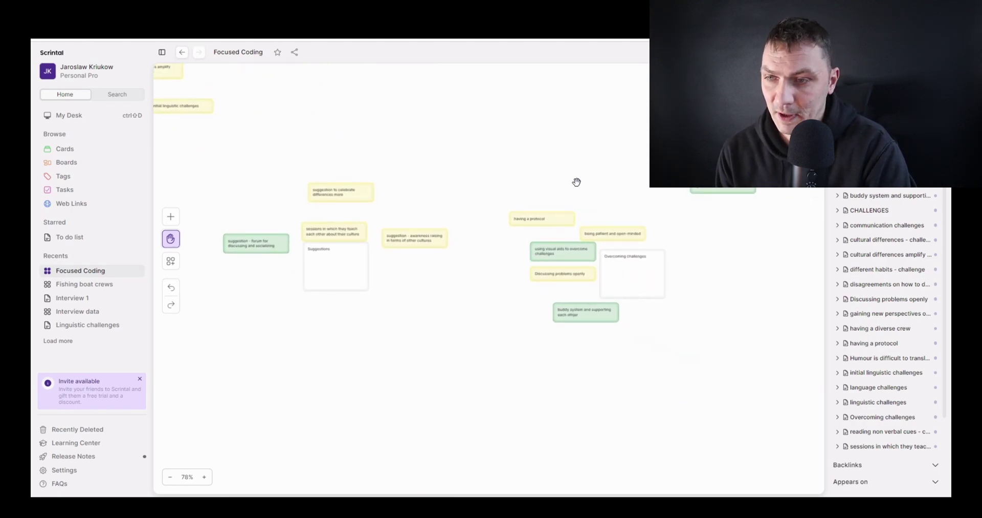
pyautogui.moveTo(577, 182); pyautogui.dragTo(534, 168)
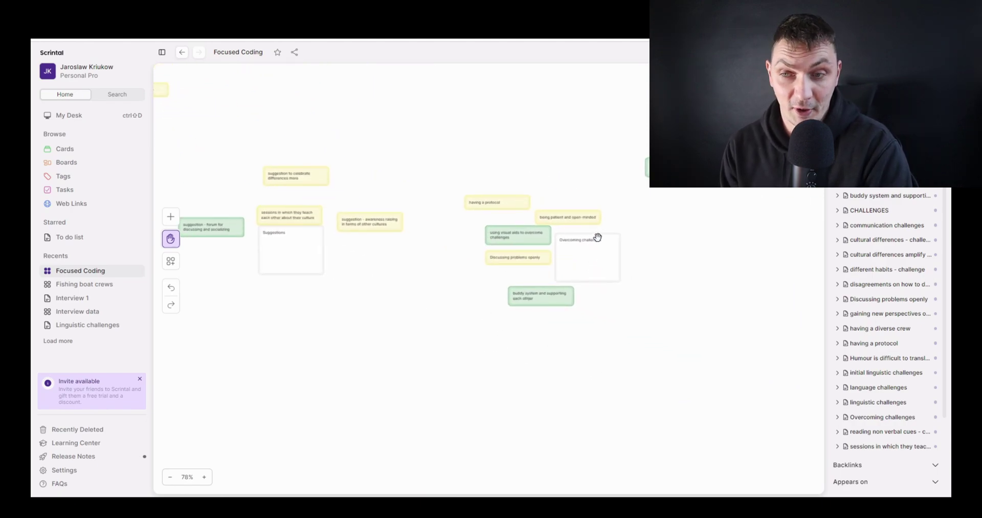
pyautogui.moveTo(384, 115); pyautogui.dragTo(570, 323)
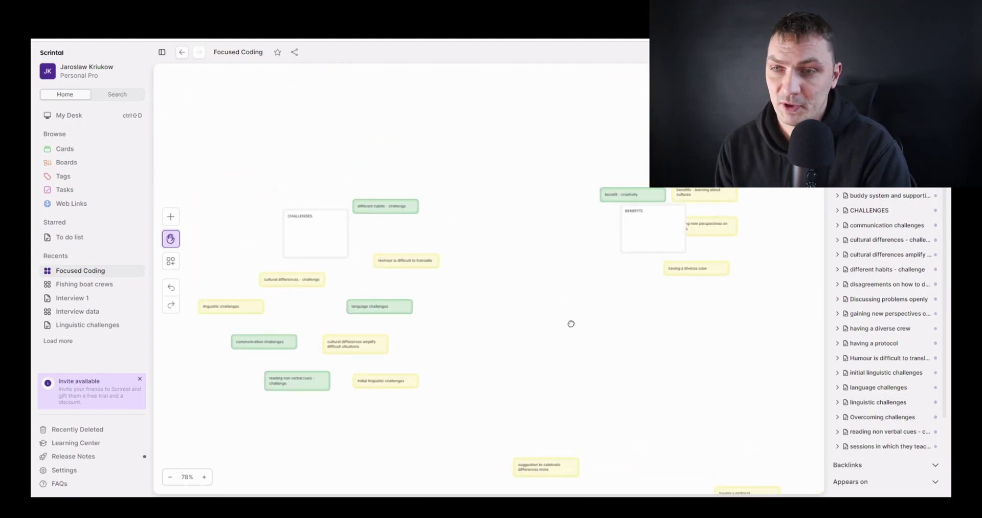
pyautogui.moveTo(496, 281); pyautogui.dragTo(532, 234)
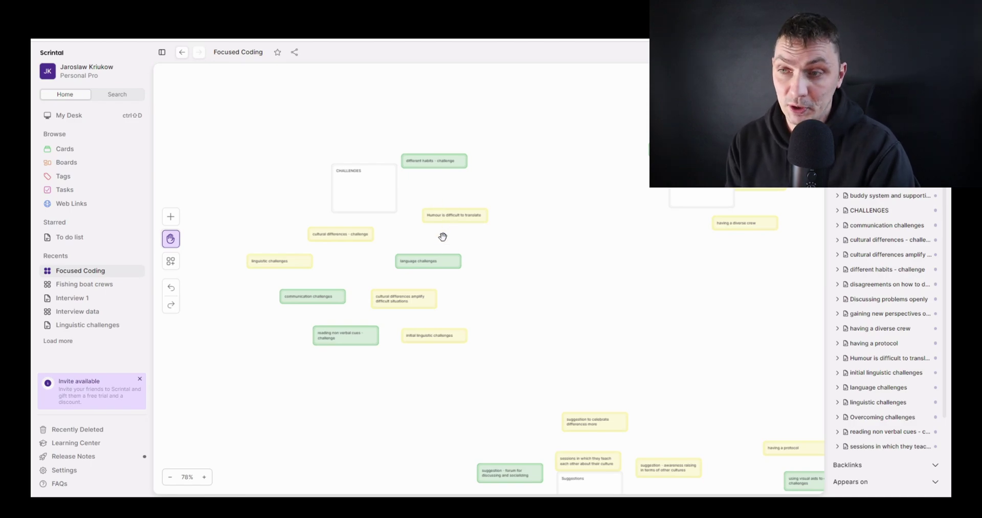
# Gather the language challenges, linguistic challenges and initial linguistic challenges cards into a column apart from the other challenge codes
pyautogui.scroll(3, 392, 265)
pyautogui.scroll(3, 391, 266)
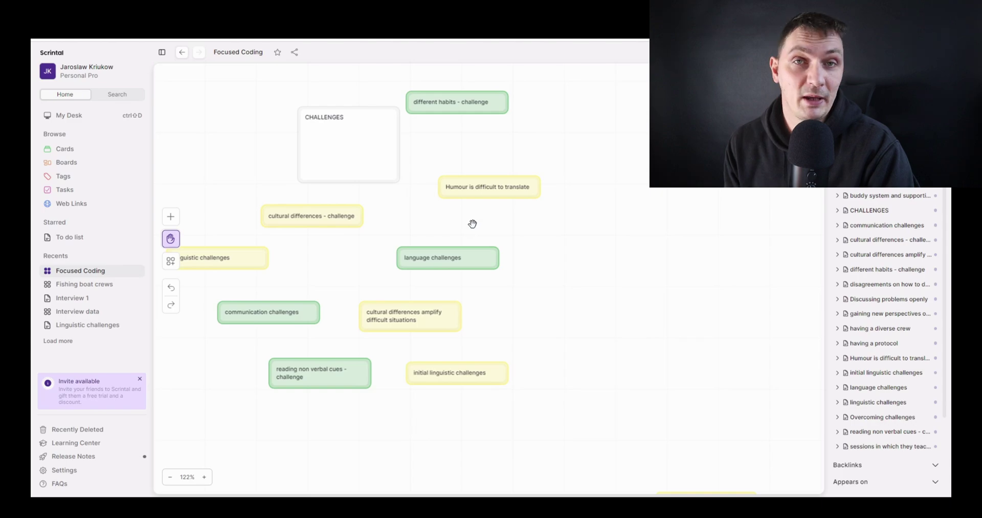
pyautogui.moveTo(585, 229); pyautogui.dragTo(655, 261)
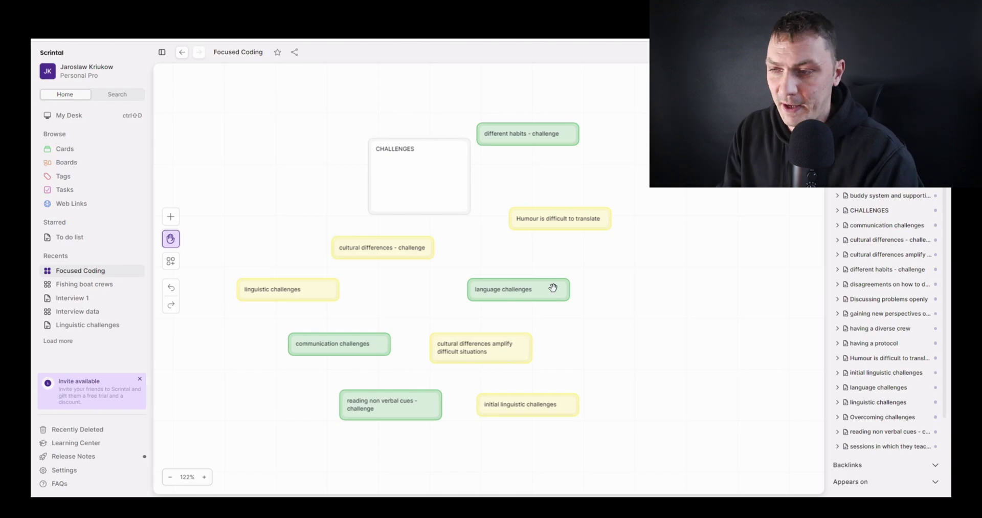
pyautogui.press('Escape')
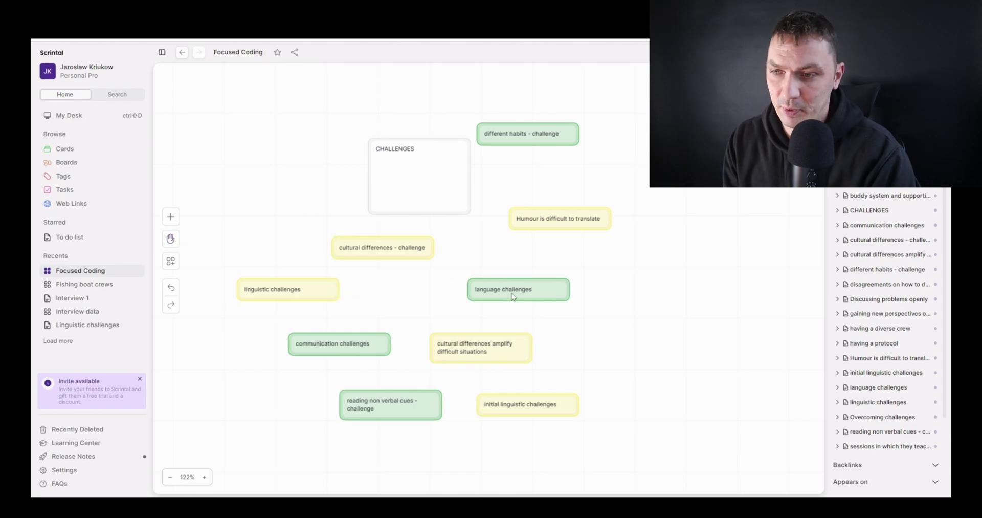
pyautogui.moveTo(513, 296); pyautogui.dragTo(650, 295)
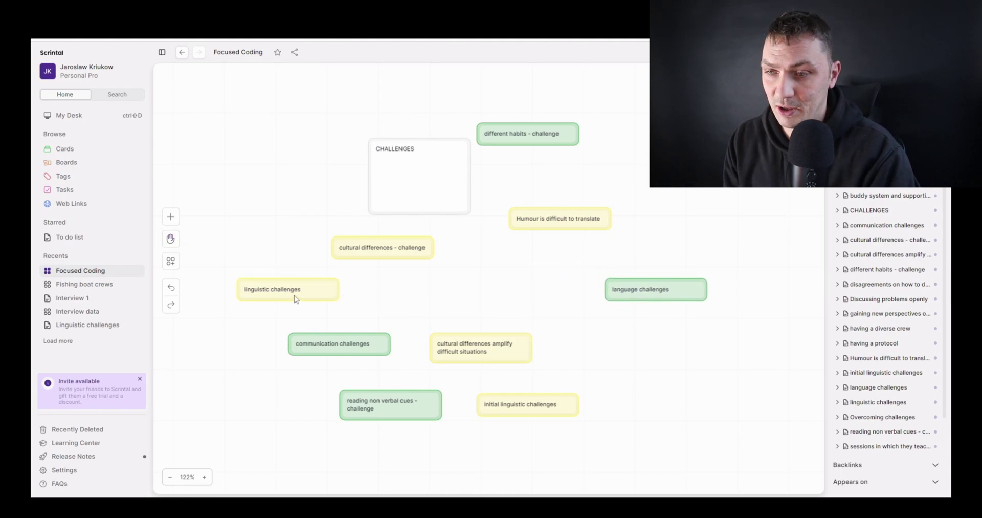
pyautogui.moveTo(294, 298); pyautogui.dragTo(663, 268)
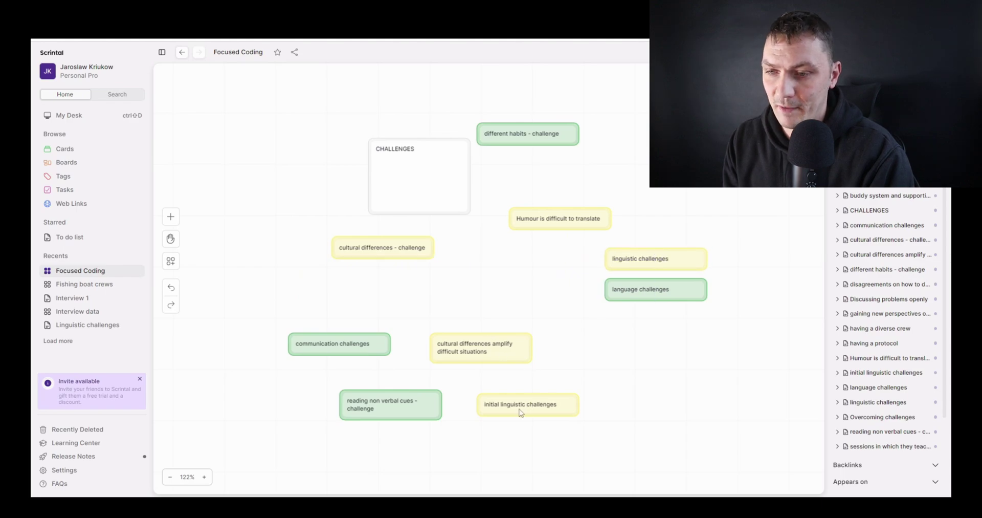
pyautogui.moveTo(521, 412); pyautogui.dragTo(640, 327)
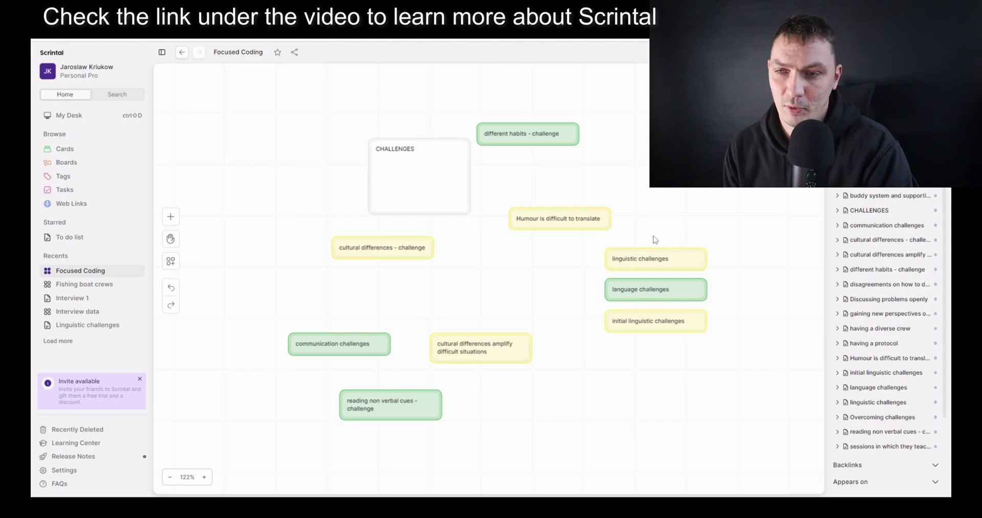
# Reorder the grouped column as initial linguistic challenges, linguistic challenges and language challenges from top to bottom, and align the cards
pyautogui.moveTo(646, 292); pyautogui.dragTo(663, 266)
pyautogui.moveTo(673, 323); pyautogui.dragTo(694, 237)
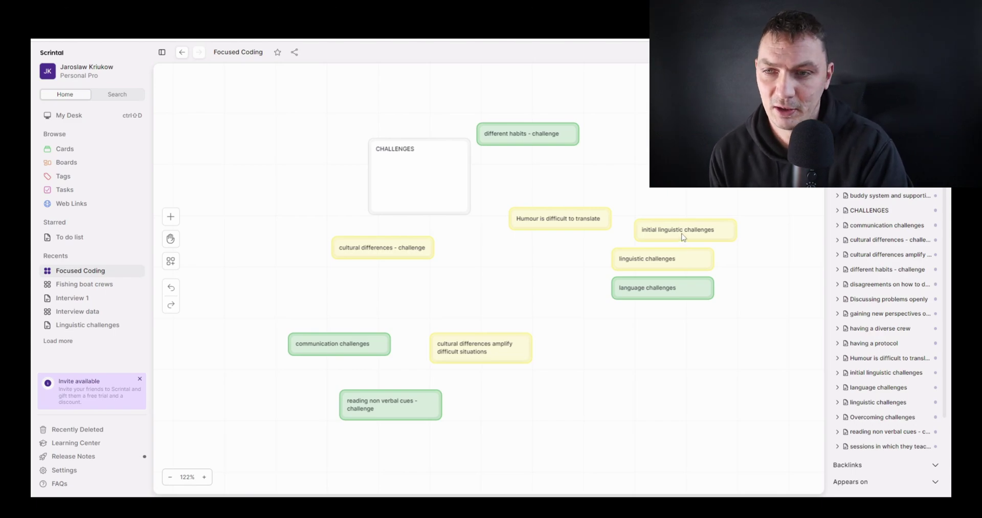
pyautogui.moveTo(682, 235); pyautogui.dragTo(691, 261)
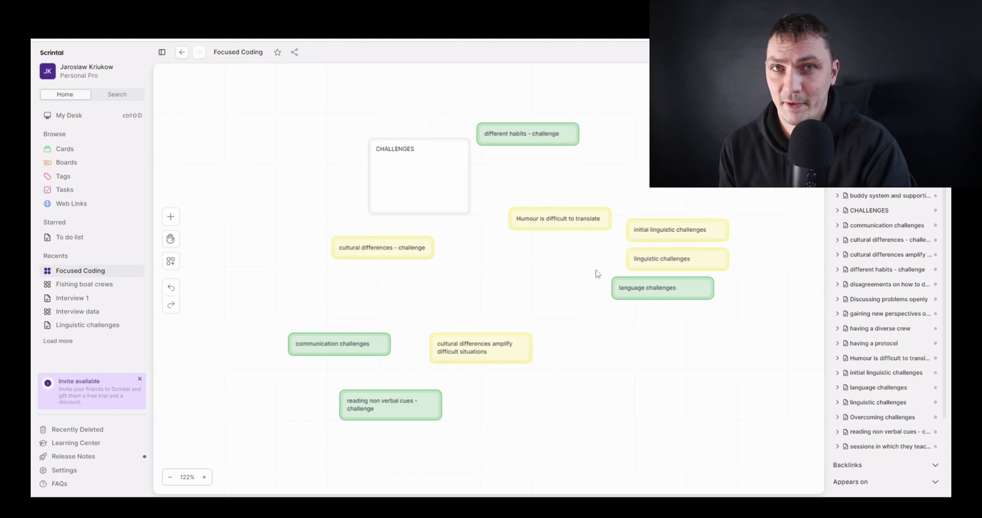
pyautogui.moveTo(667, 290); pyautogui.dragTo(676, 293)
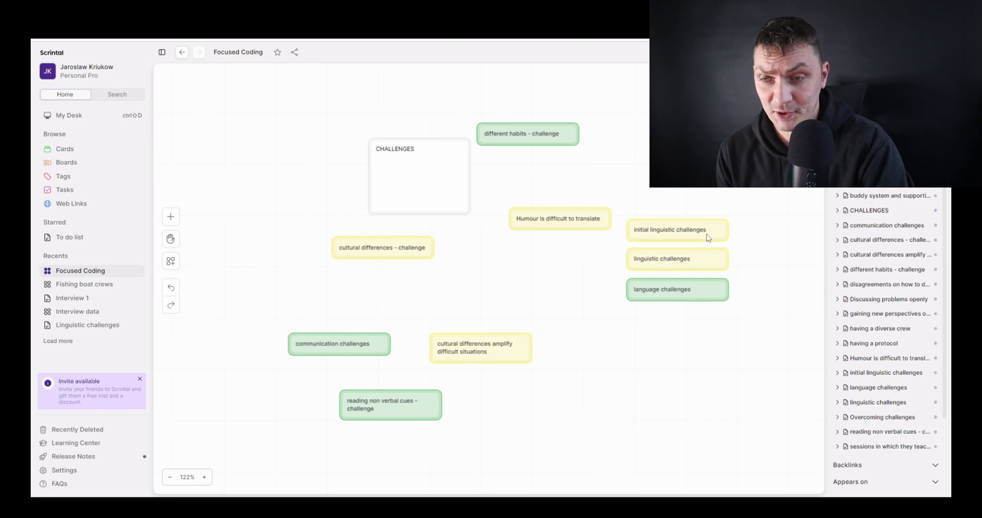
# Create a card titled "Linguistic challenges" and place it beside the column of grouped language codes
pyautogui.rightClick(536, 269)
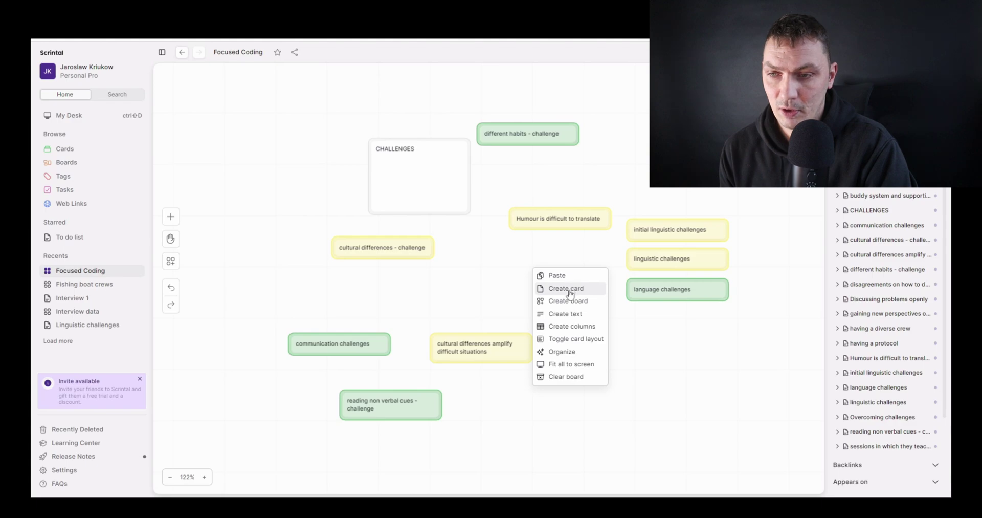
pyautogui.click(565, 288)
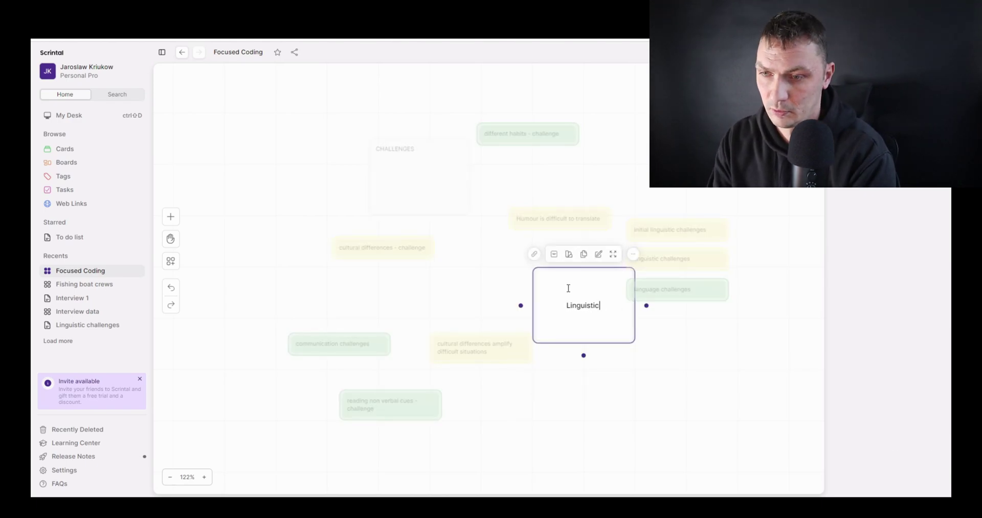
pyautogui.write('Linguistic challenges')
pyautogui.press('Return')
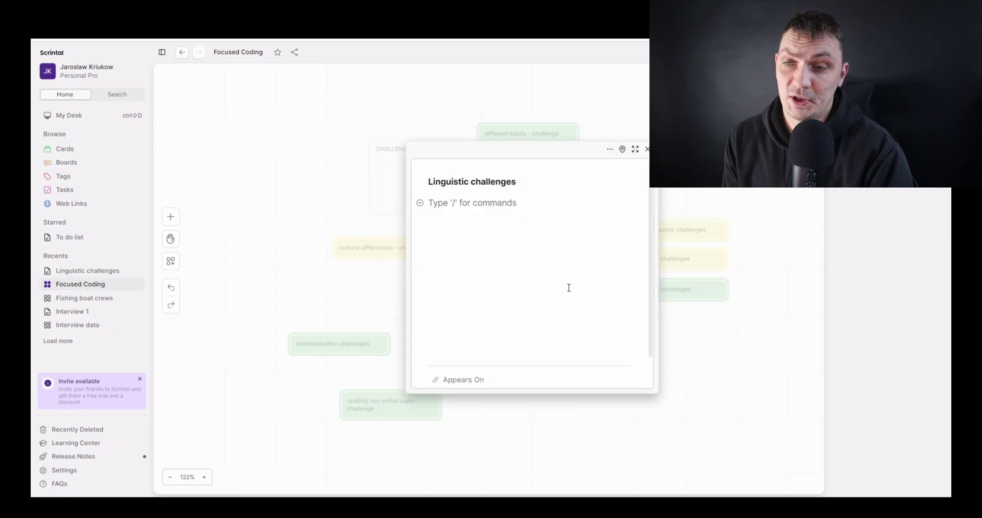
pyautogui.click(647, 149)
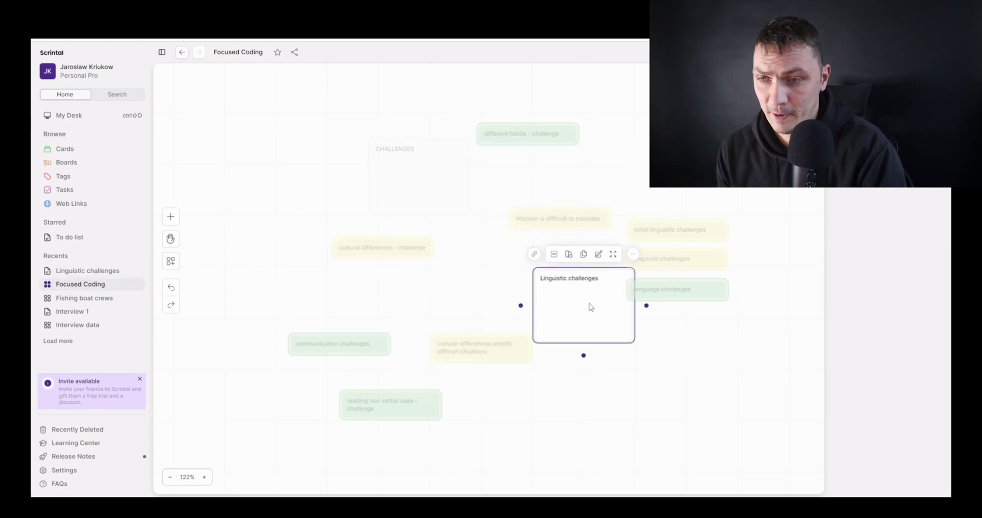
pyautogui.moveTo(591, 307)
pyautogui.mouseDown()
pyautogui.moveTo(562, 282)
pyautogui.moveTo(585, 292)
pyautogui.mouseUp()
pyautogui.click(636, 334)
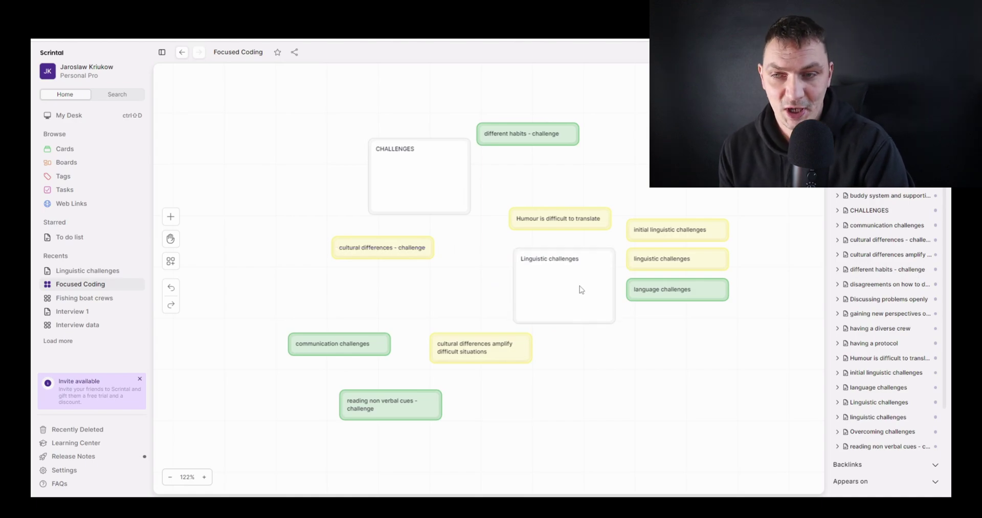
# Colour the new Linguistic challenges category card pink
pyautogui.click(581, 289)
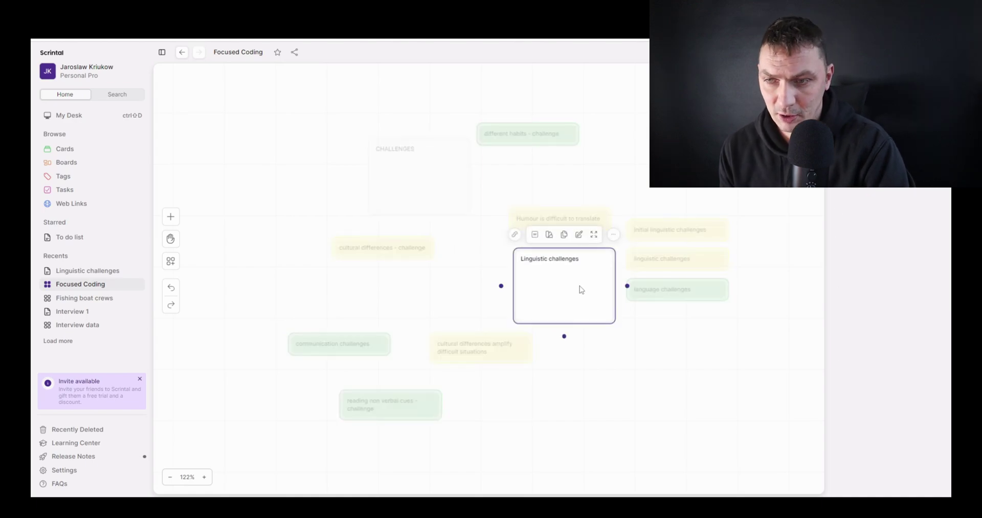
pyautogui.click(549, 237)
pyautogui.click(532, 216)
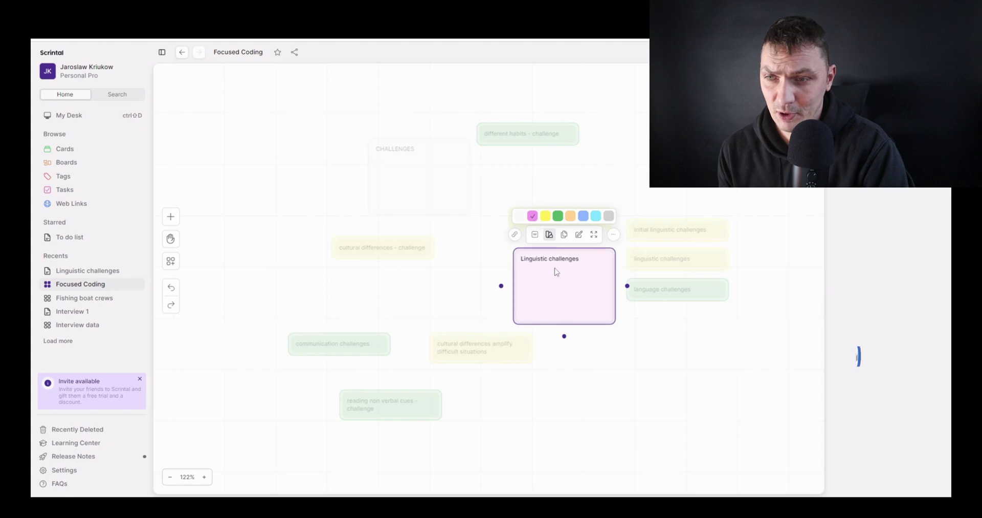
pyautogui.click(684, 342)
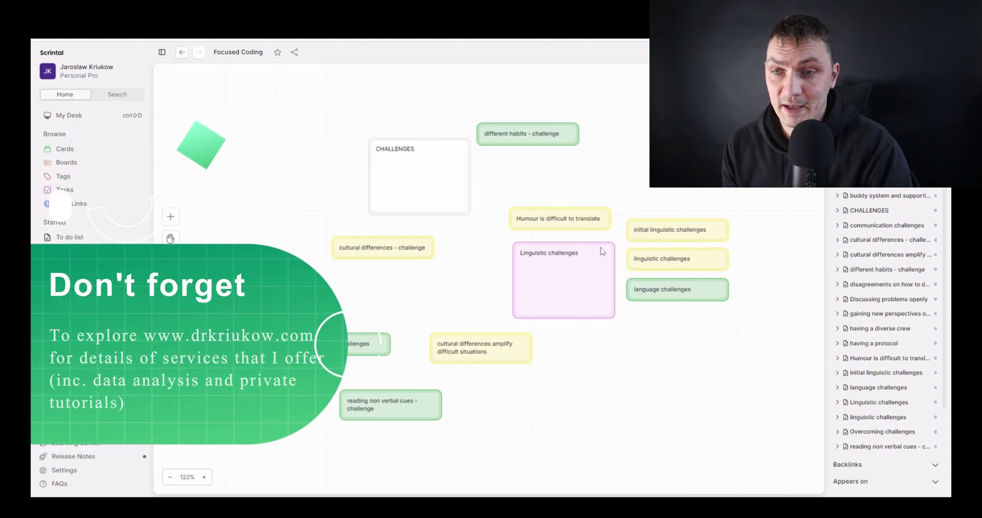
# View the initial codes on the Fishing boat crews board, and return to the Focused Coding board
pyautogui.click(74, 164)
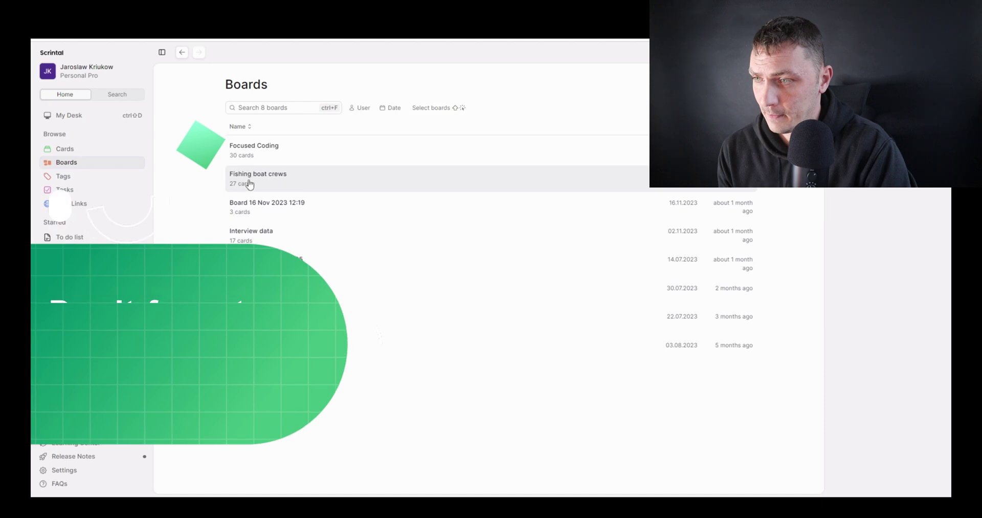
pyautogui.click(271, 182)
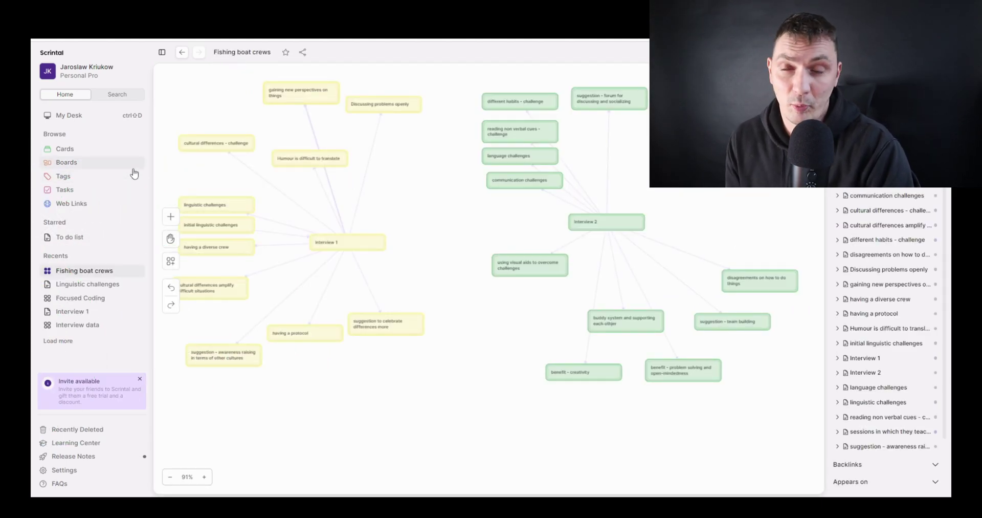
pyautogui.click(77, 165)
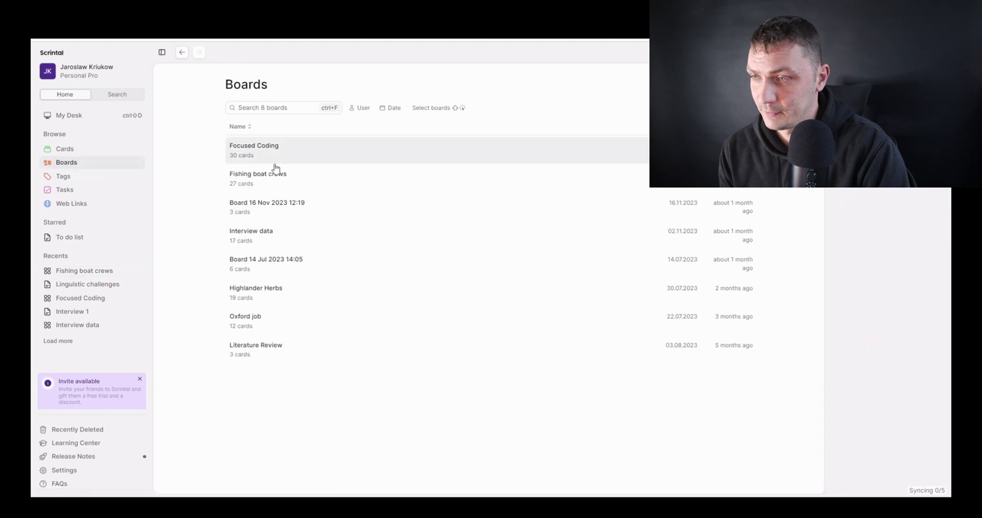
pyautogui.click(259, 154)
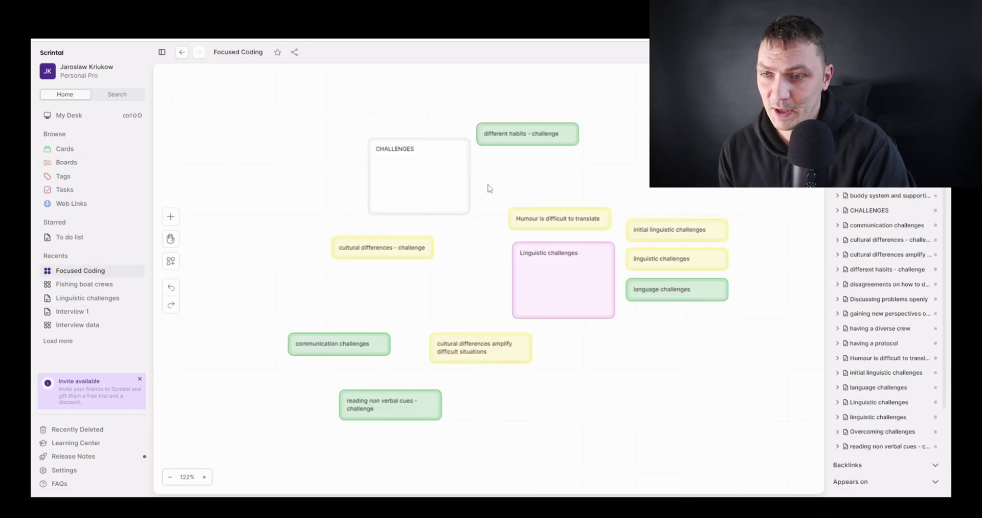
# Move the pink Linguistic challenges card directly above the column of three language-related codes
pyautogui.moveTo(578, 285); pyautogui.dragTo(583, 287)
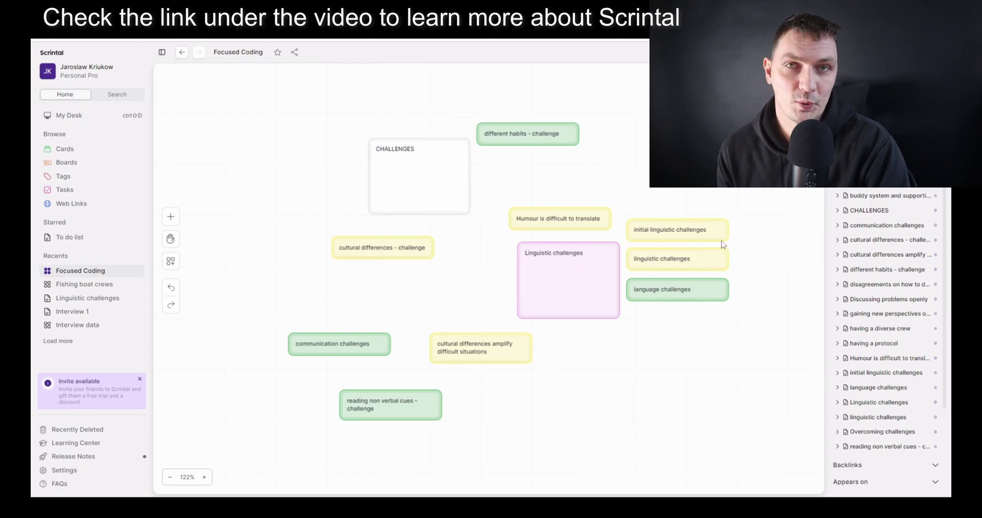
pyautogui.moveTo(704, 266)
pyautogui.mouseDown()
pyautogui.moveTo(686, 265)
pyautogui.moveTo(710, 265)
pyautogui.mouseUp()
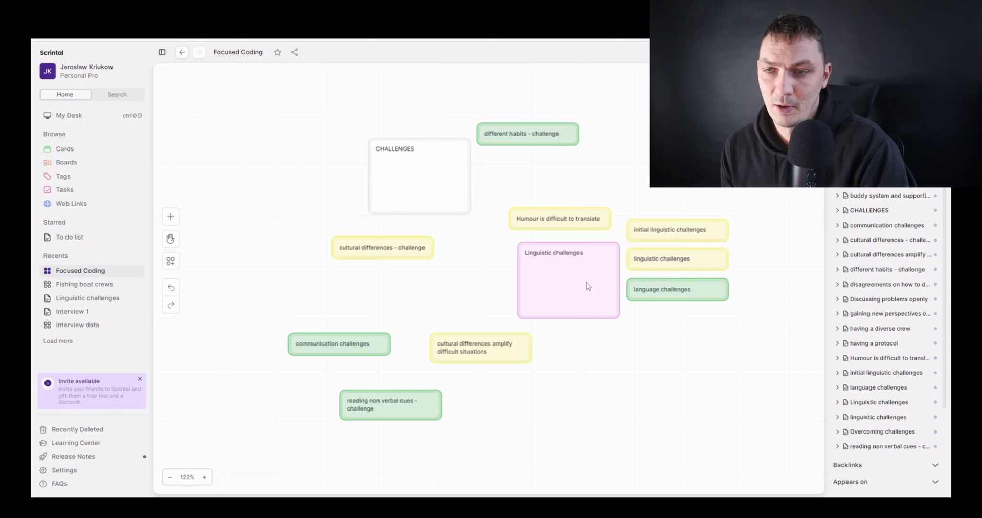
pyautogui.moveTo(592, 281); pyautogui.dragTo(711, 184)
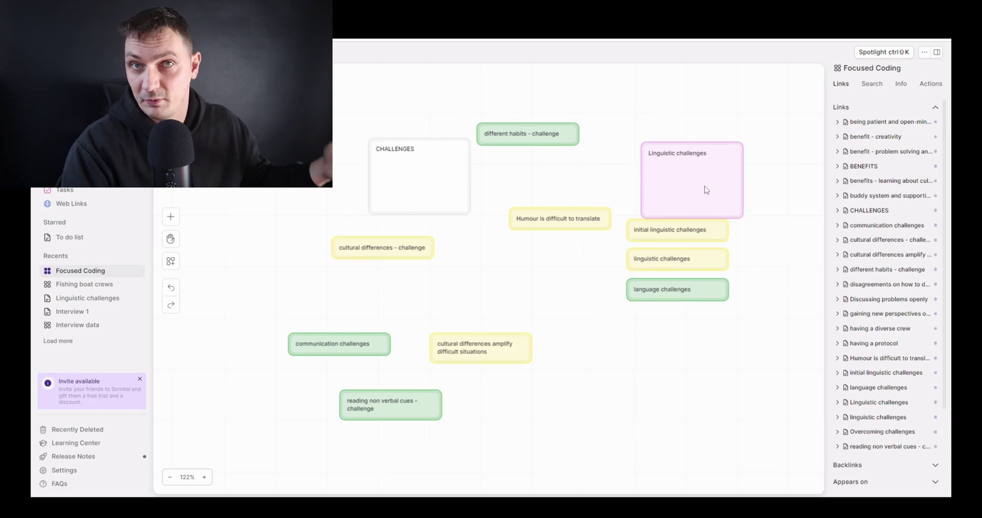
# Spread the three language codes around the pink Linguistic challenges card, with language challenges above it and the other two below
pyautogui.moveTo(706, 190)
pyautogui.mouseDown()
pyautogui.moveTo(736, 179)
pyautogui.moveTo(725, 189)
pyautogui.mouseUp()
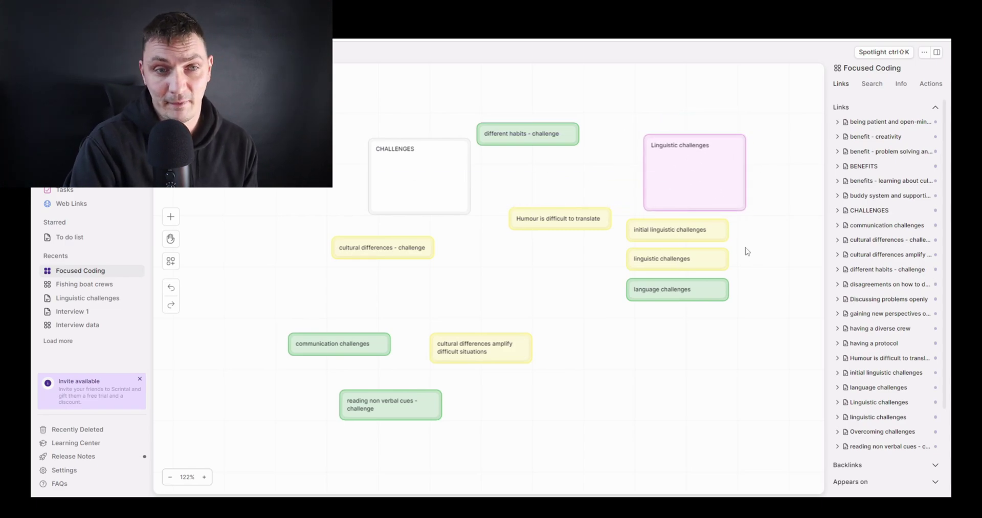
pyautogui.moveTo(717, 230); pyautogui.dragTo(730, 226)
pyautogui.moveTo(713, 262); pyautogui.dragTo(726, 256)
pyautogui.moveTo(696, 297); pyautogui.dragTo(727, 127)
pyautogui.moveTo(711, 231); pyautogui.dragTo(686, 286)
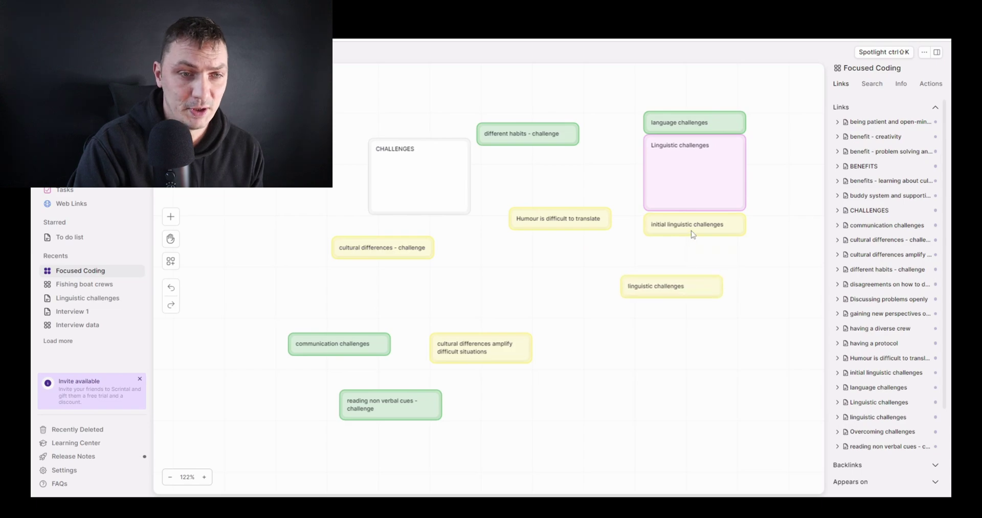
pyautogui.moveTo(693, 235); pyautogui.dragTo(723, 199)
# Link the initial linguistic challenges code to the pink Linguistic challenges card, and try linking the linguistic challenges code to it
pyautogui.click(751, 296)
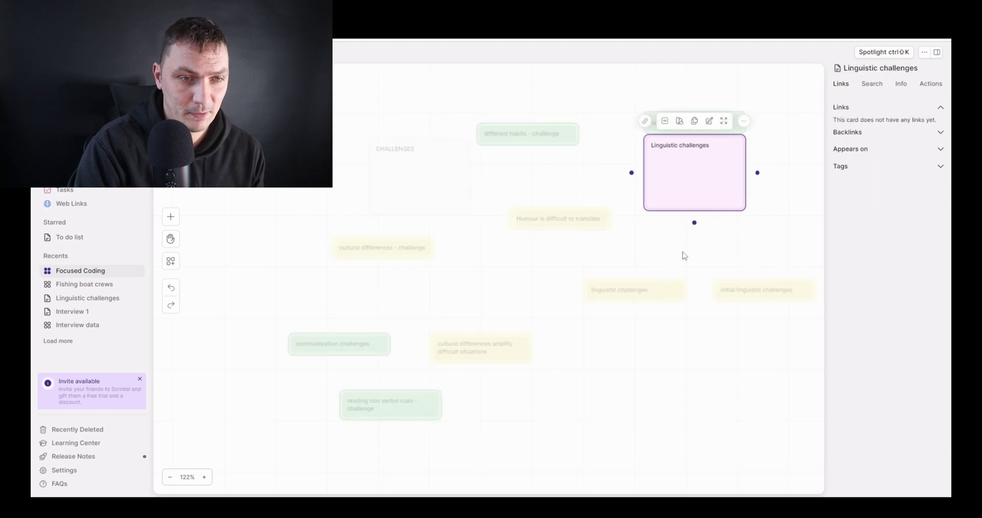
pyautogui.click(642, 291)
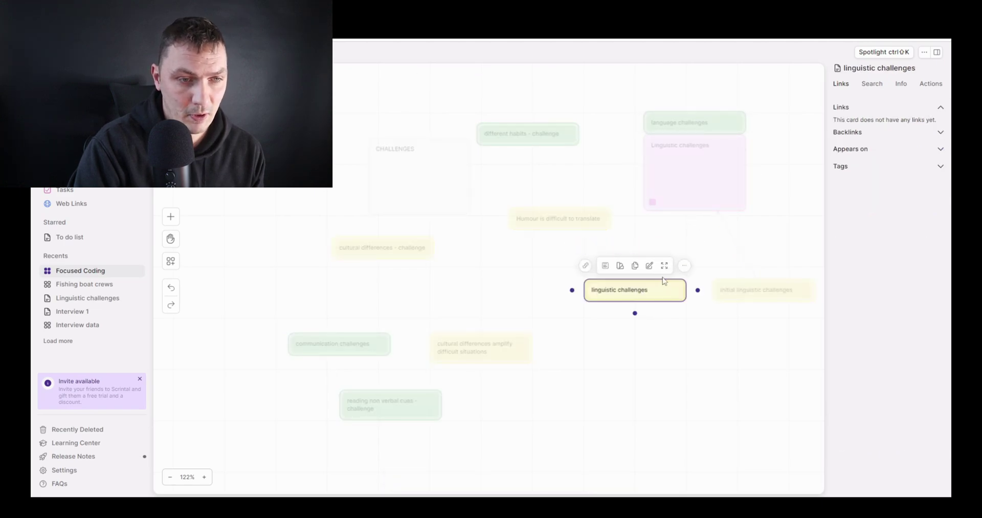
pyautogui.moveTo(698, 293); pyautogui.dragTo(688, 218)
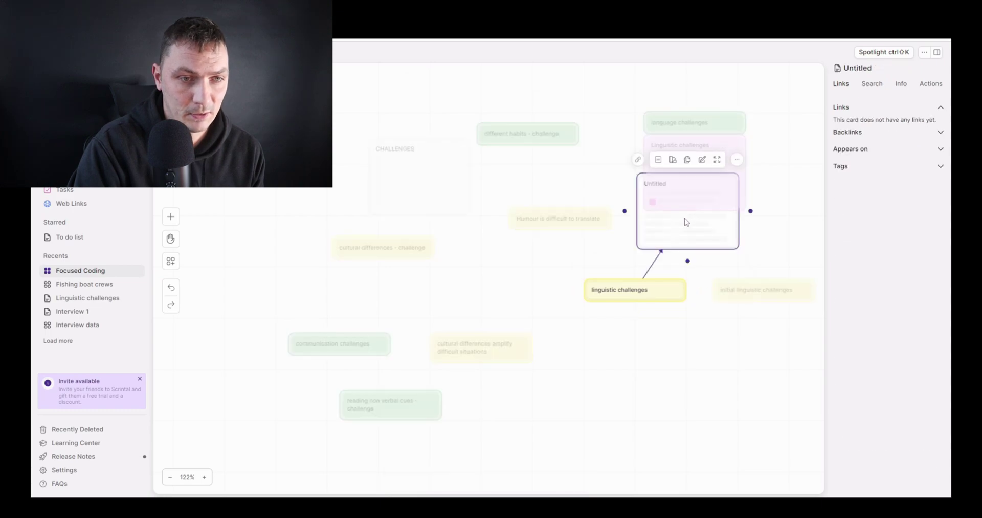
# Move the language challenges code higher above the pink Linguistic challenges card and link it to that card
pyautogui.click(711, 126)
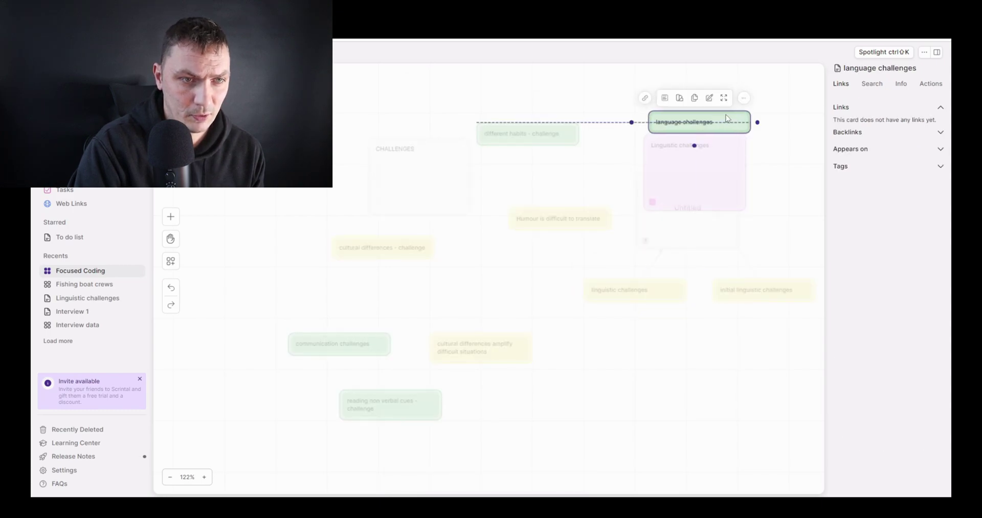
pyautogui.moveTo(715, 120); pyautogui.dragTo(740, 90)
pyautogui.scroll(3, 782, 204)
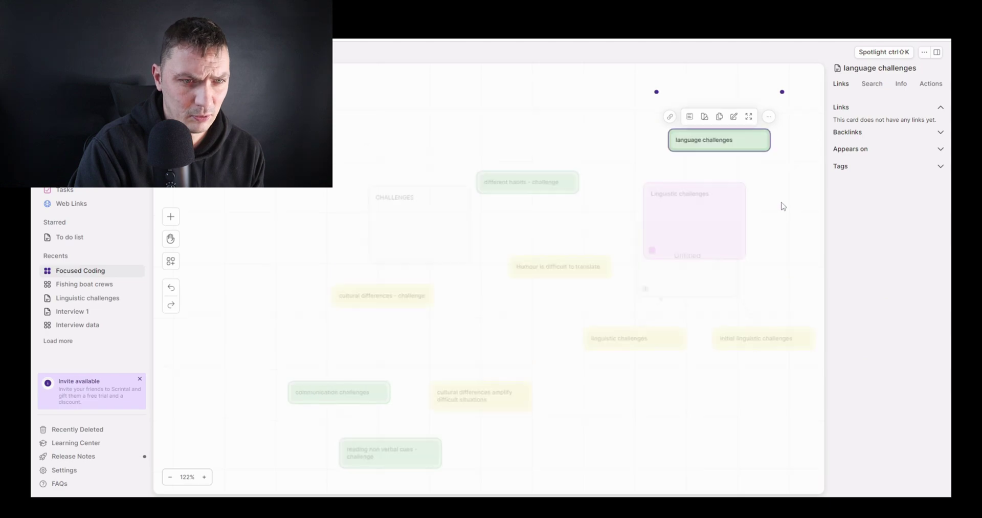
pyautogui.moveTo(716, 185); pyautogui.dragTo(704, 235)
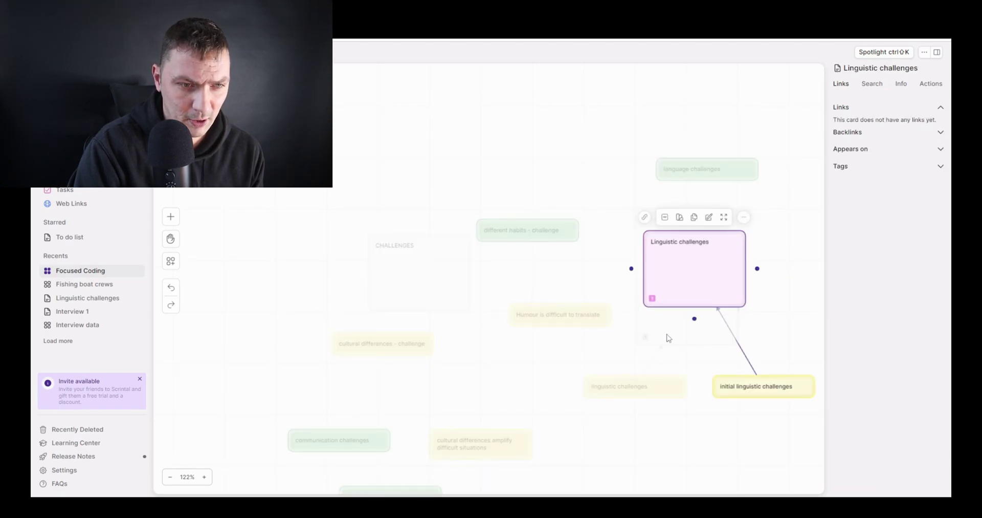
# Delete the stray Untitled card and link the linguistic challenges code to the pink Linguistic challenges card
pyautogui.moveTo(667, 337); pyautogui.dragTo(657, 332)
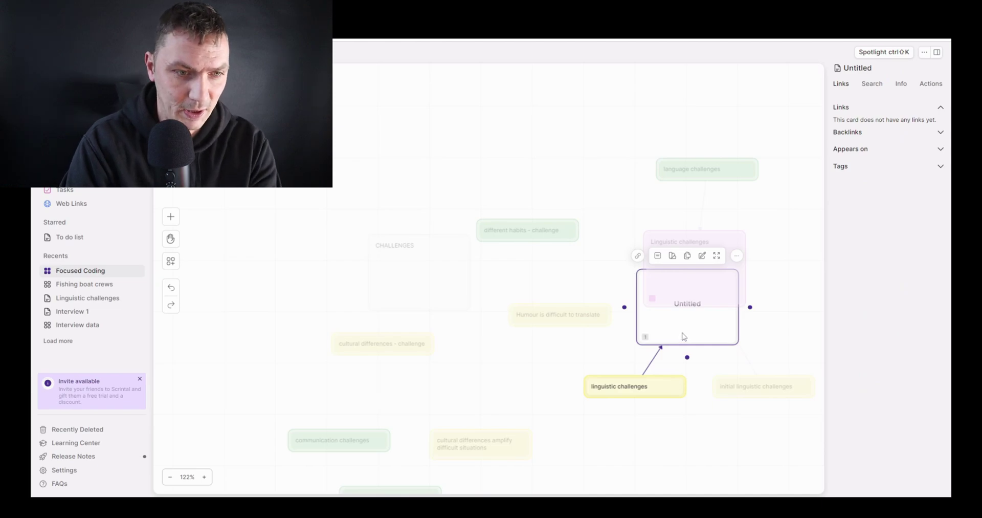
pyautogui.press('Escape')
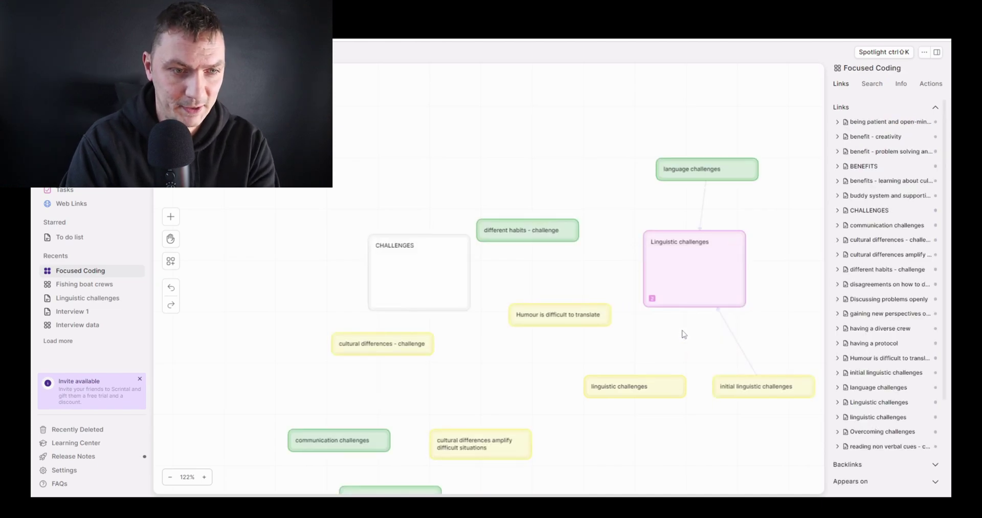
pyautogui.click(657, 387)
pyautogui.moveTo(697, 386); pyautogui.dragTo(667, 308)
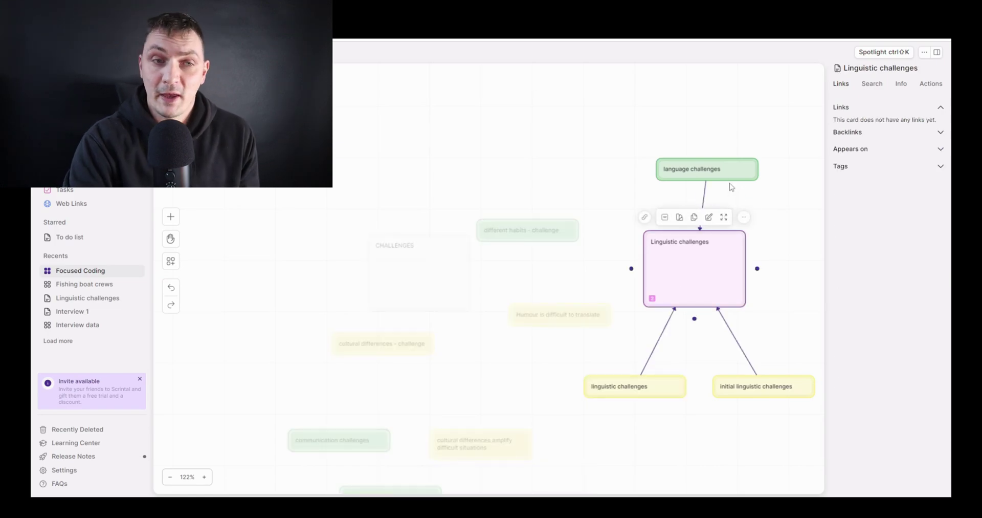
# Pull the three linked language codes in closer around the pink Linguistic challenges card
pyautogui.moveTo(725, 171); pyautogui.dragTo(735, 205)
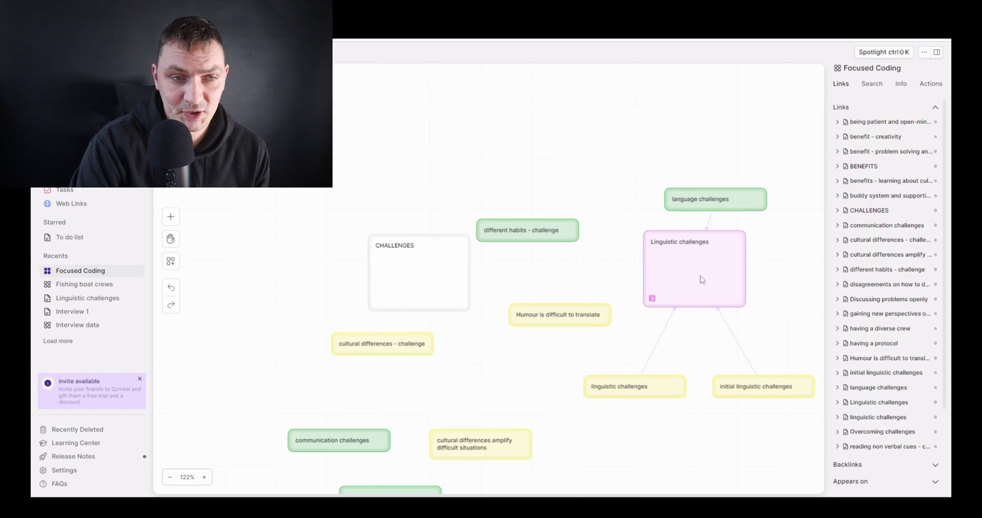
pyautogui.moveTo(675, 378); pyautogui.dragTo(684, 334)
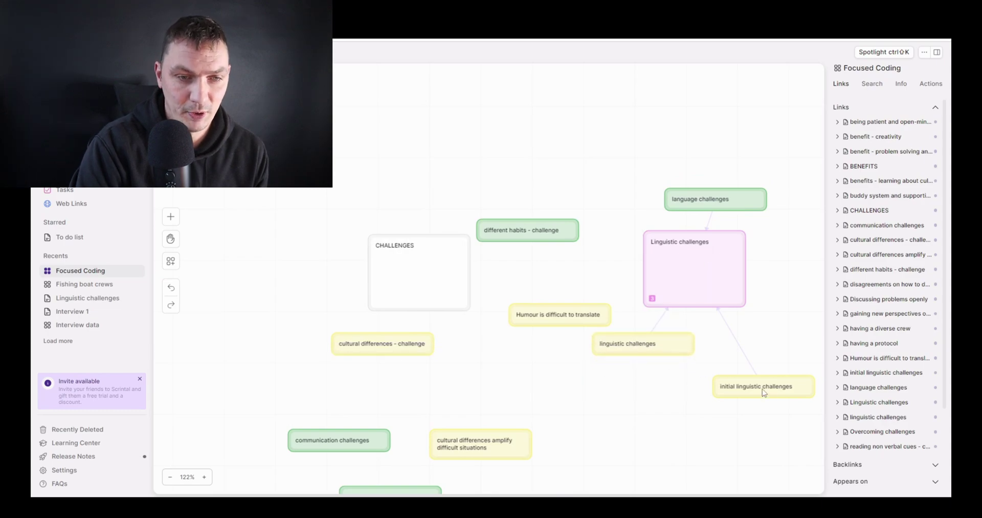
pyautogui.moveTo(776, 391); pyautogui.dragTo(770, 339)
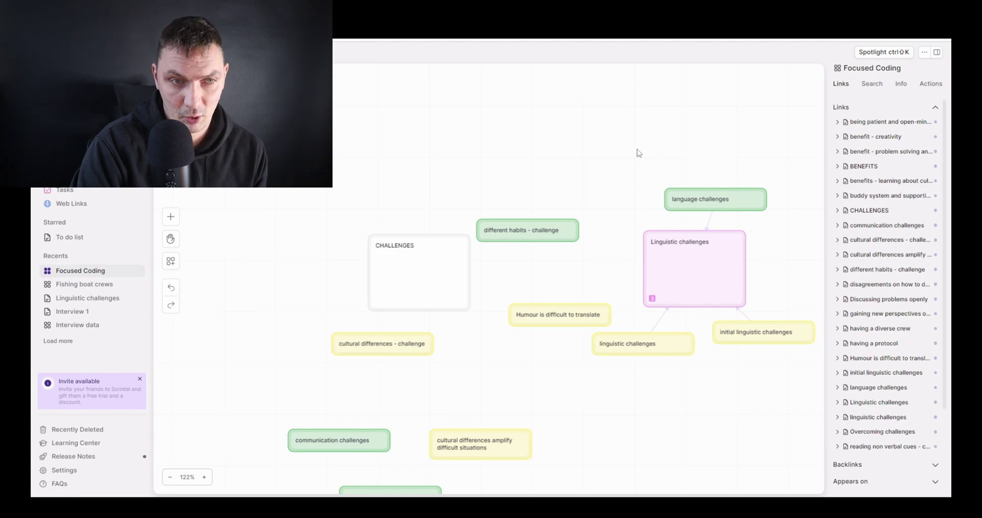
# Move the Linguistic challenges card with its three linked codes as one group to just above the CHALLENGES card
pyautogui.moveTo(630, 152); pyautogui.dragTo(798, 397)
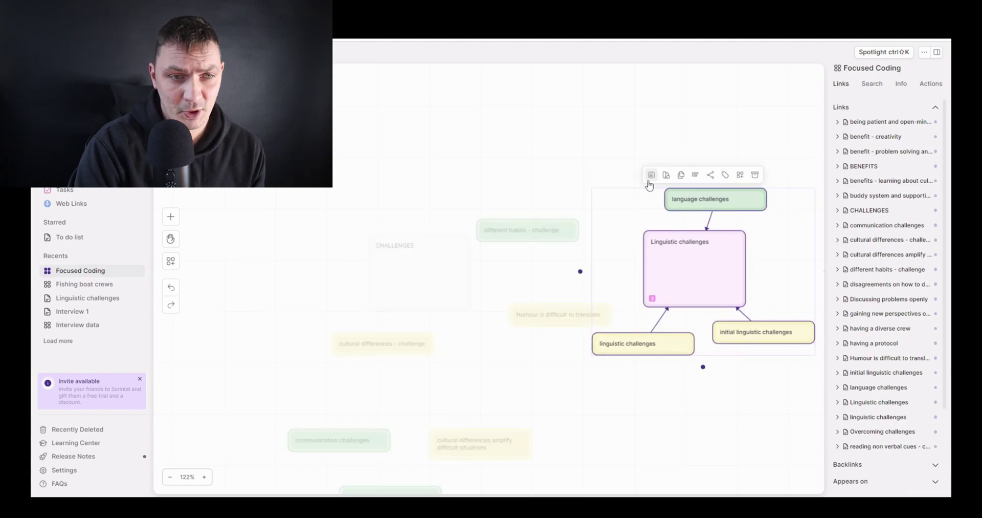
pyautogui.moveTo(688, 266); pyautogui.dragTo(303, 144)
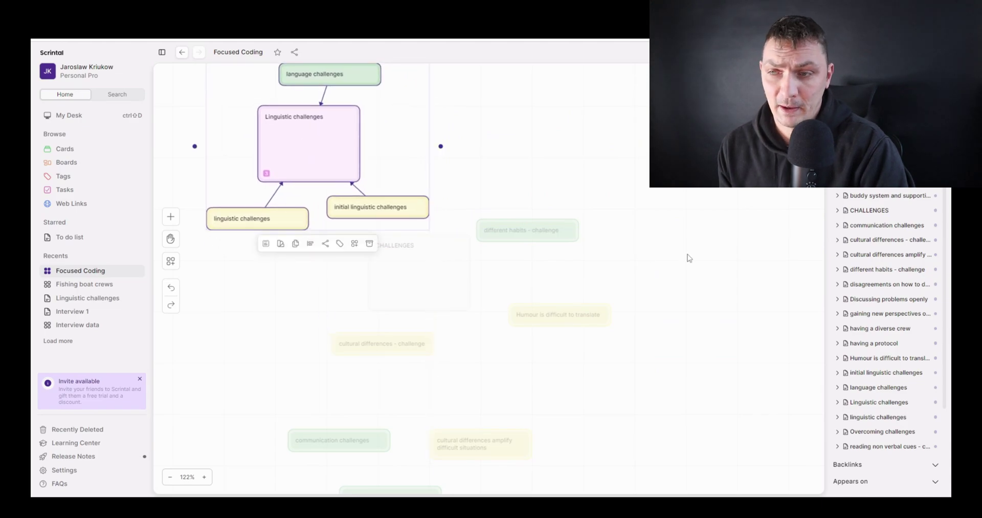
pyautogui.click(738, 252)
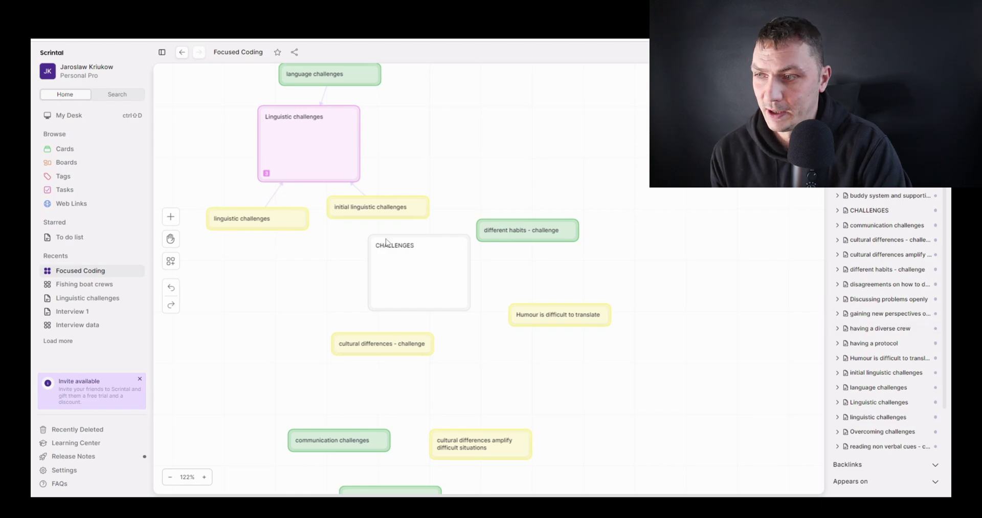
# Open the initial linguistic challenges code and follow its link to the full Interview 1 text to examine the coded passage
pyautogui.click(273, 222)
pyautogui.click(356, 215)
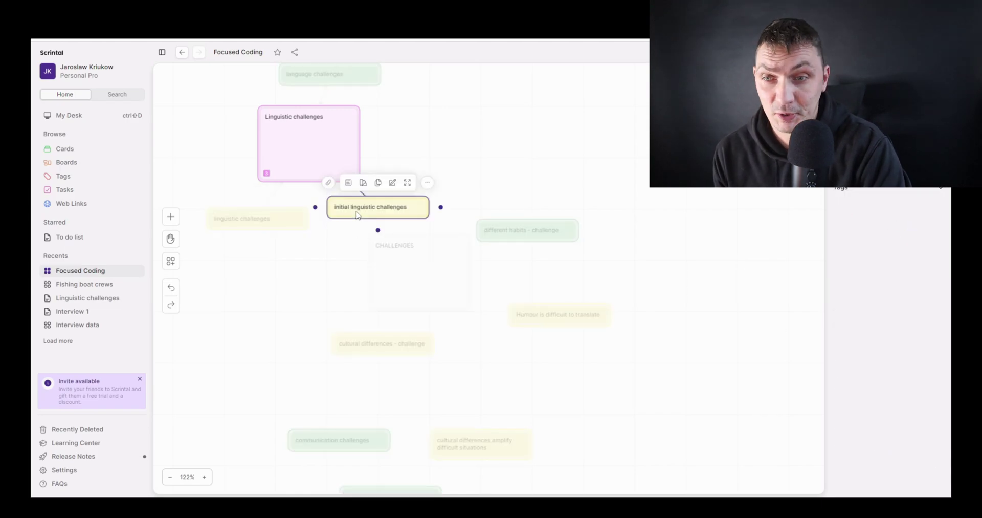
pyautogui.click(586, 183)
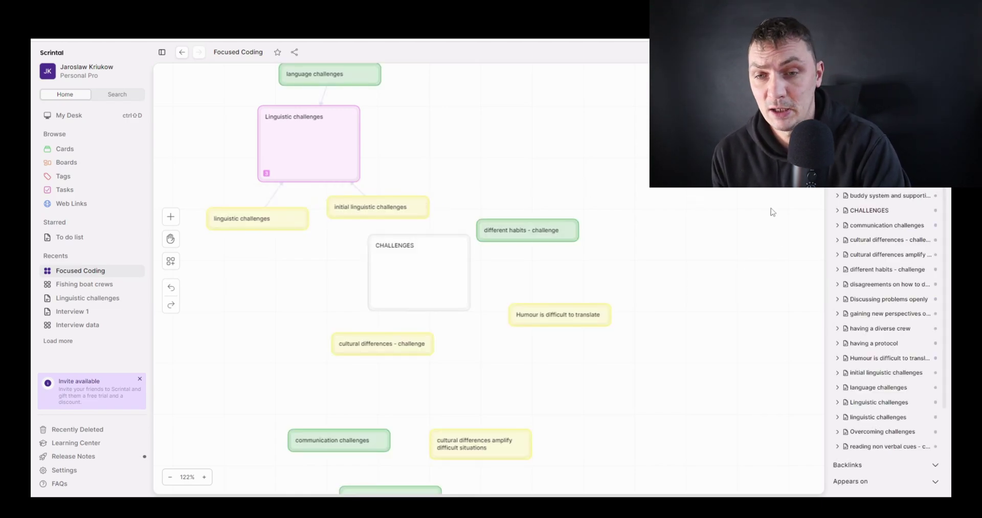
pyautogui.click(858, 375)
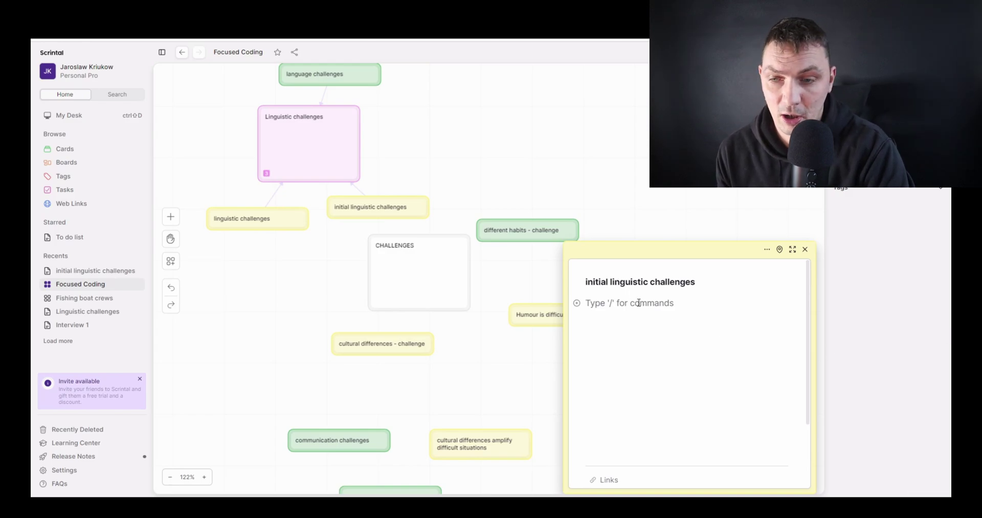
pyautogui.scroll(-2, 671, 349)
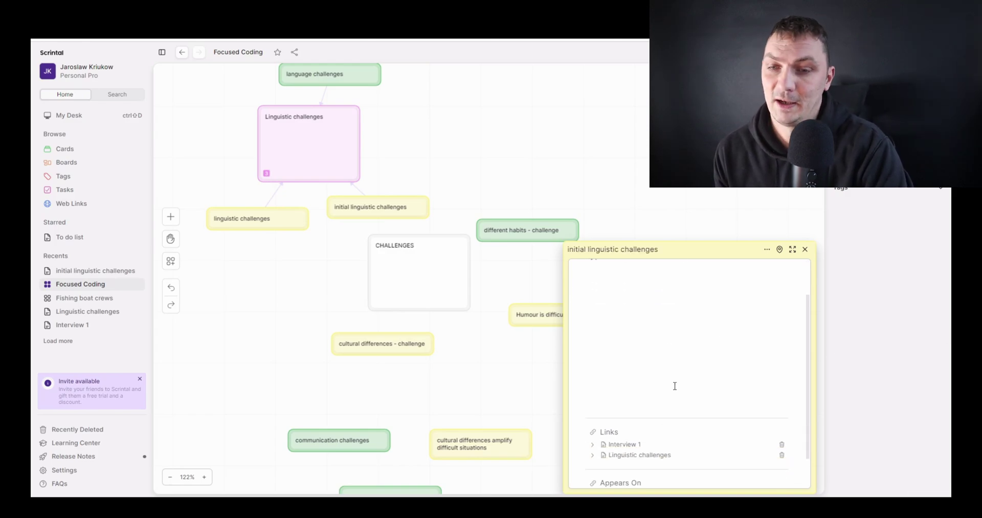
pyautogui.click(621, 445)
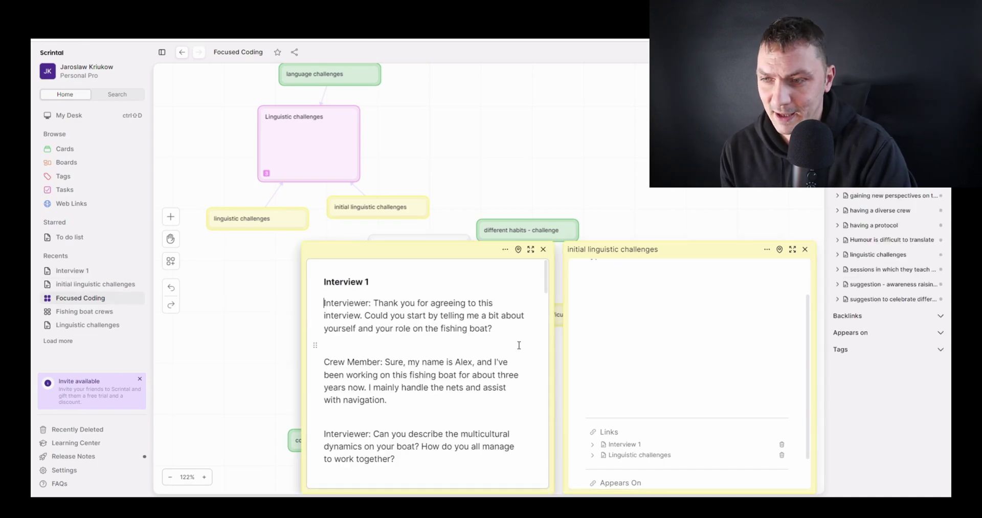
pyautogui.click(531, 249)
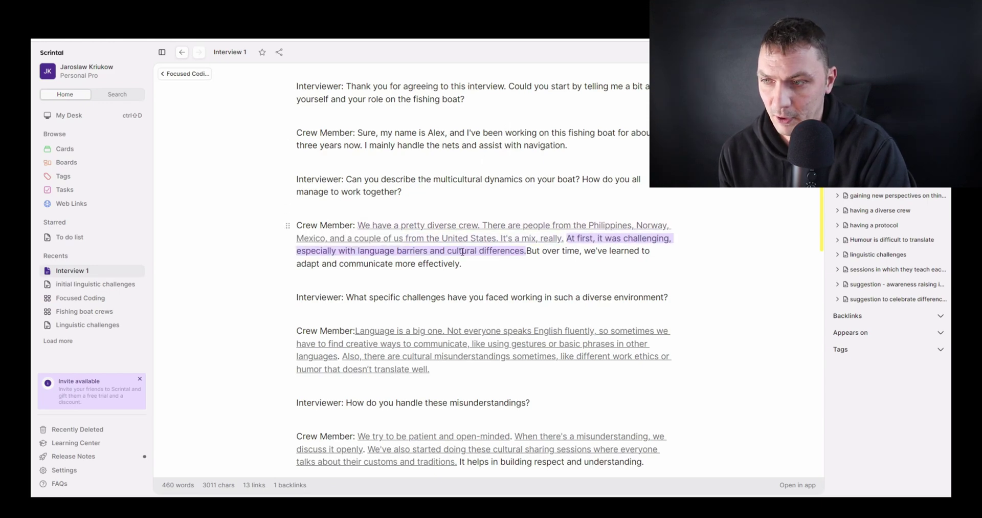
pyautogui.moveTo(463, 251)
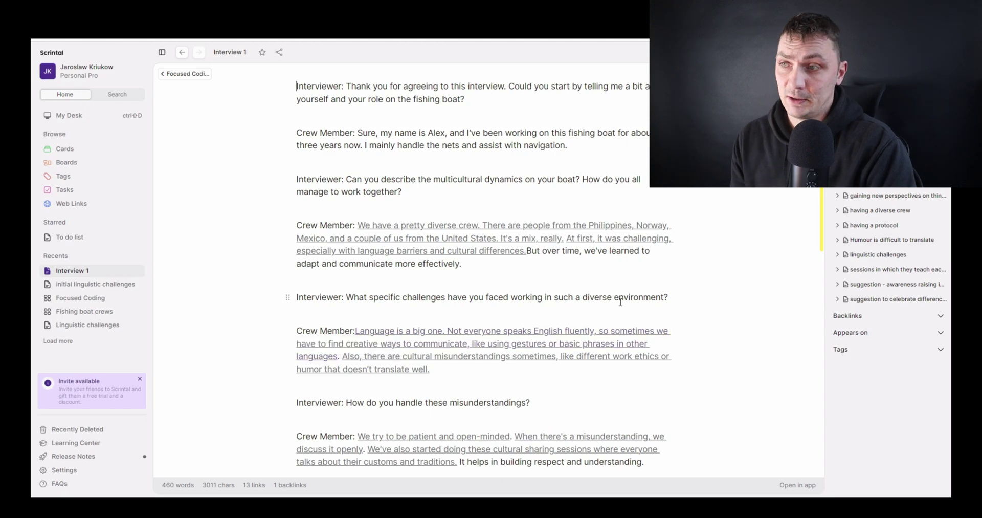
# Return to the Focused Coding board and close the open initial linguistic challenges and Interview 1 cards
pyautogui.click(184, 73)
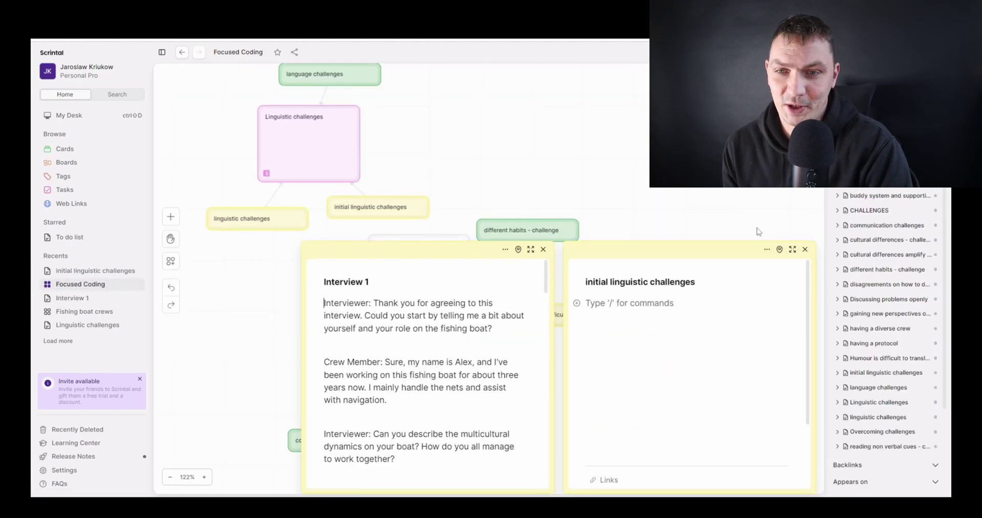
pyautogui.click(804, 250)
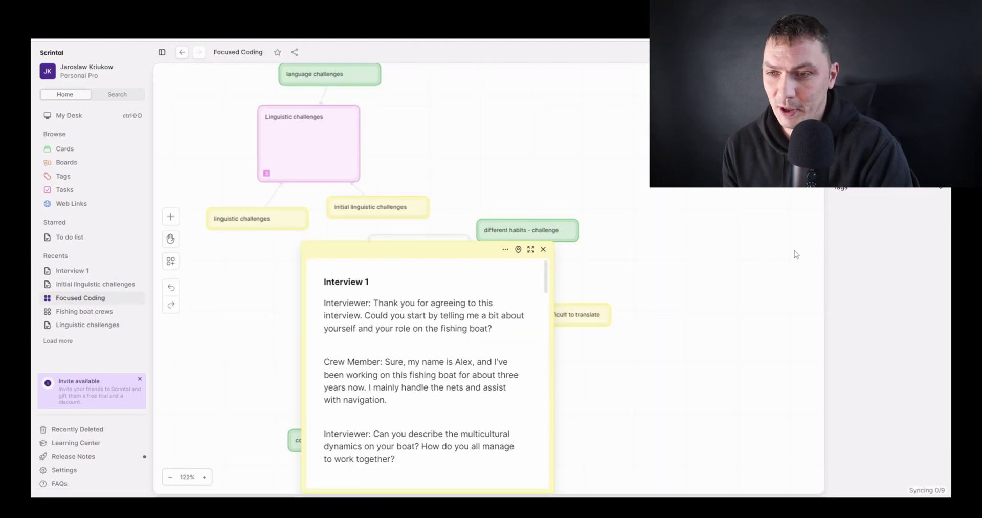
pyautogui.click(543, 249)
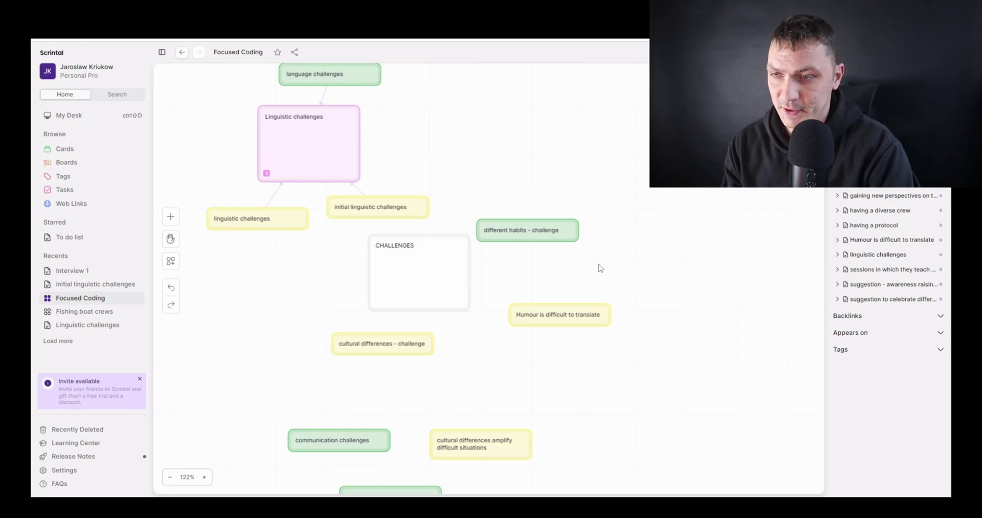
# Move the cultural differences amplify difficult situations code directly beneath the cultural differences - challenge code
pyautogui.scroll(-3, 608, 267)
pyautogui.scroll(-3, 618, 266)
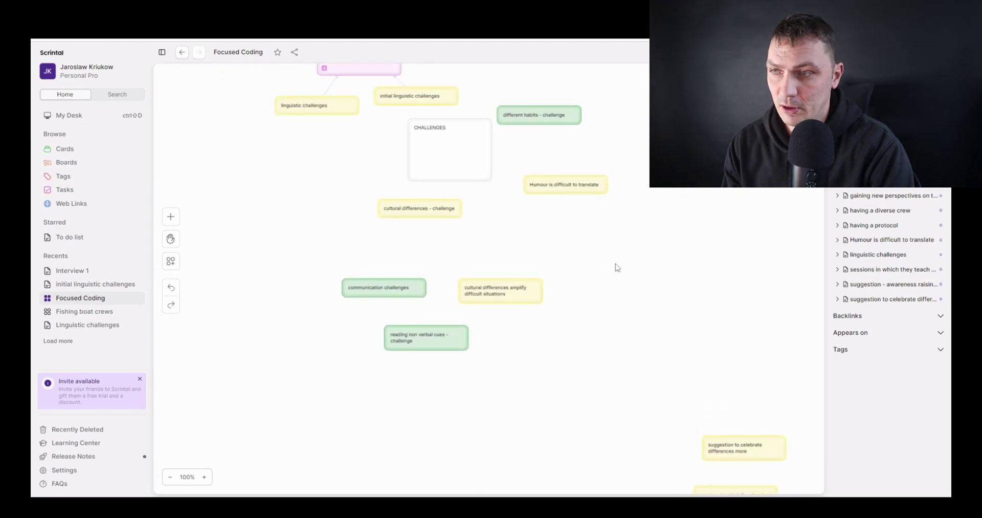
pyautogui.scroll(-2, 619, 266)
pyautogui.click(170, 239)
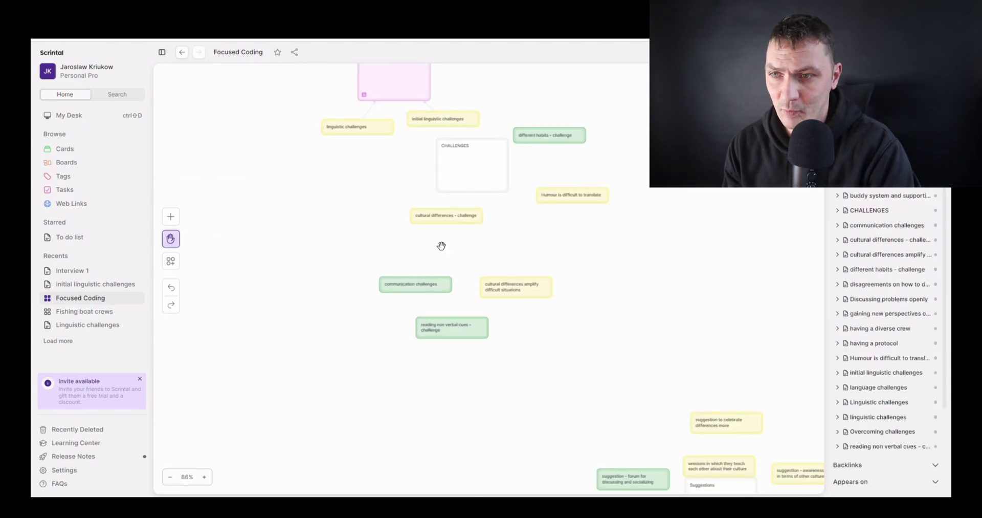
pyautogui.moveTo(668, 228); pyautogui.dragTo(421, 305)
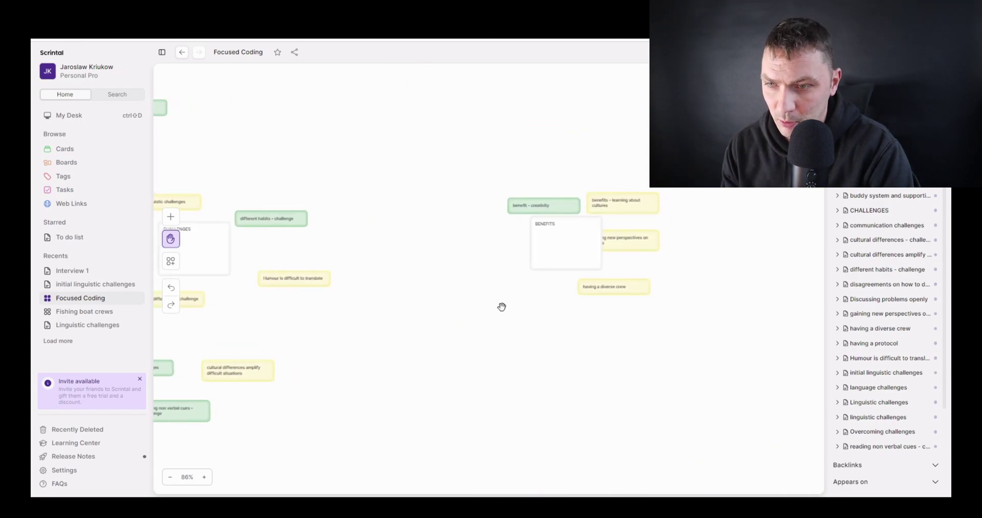
pyautogui.moveTo(422, 335); pyautogui.dragTo(586, 302)
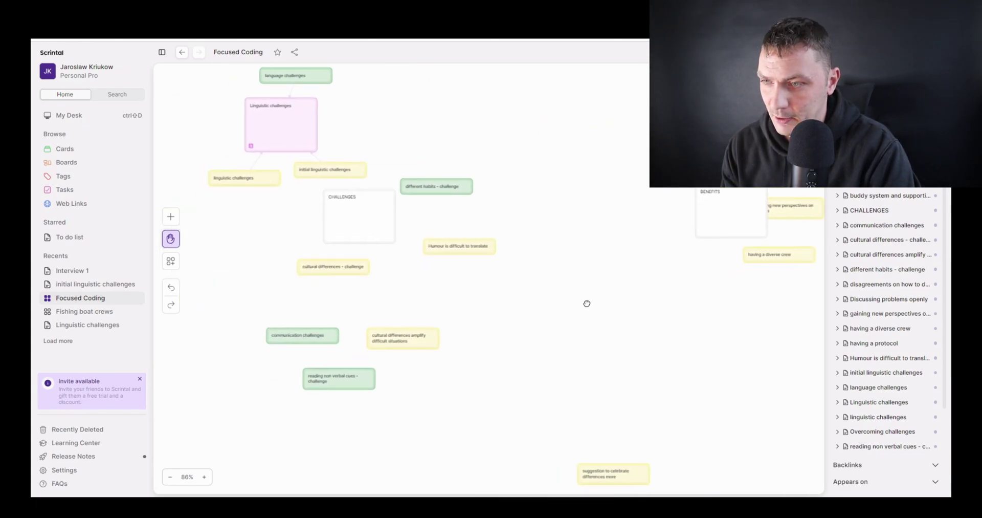
pyautogui.moveTo(391, 292); pyautogui.dragTo(405, 292)
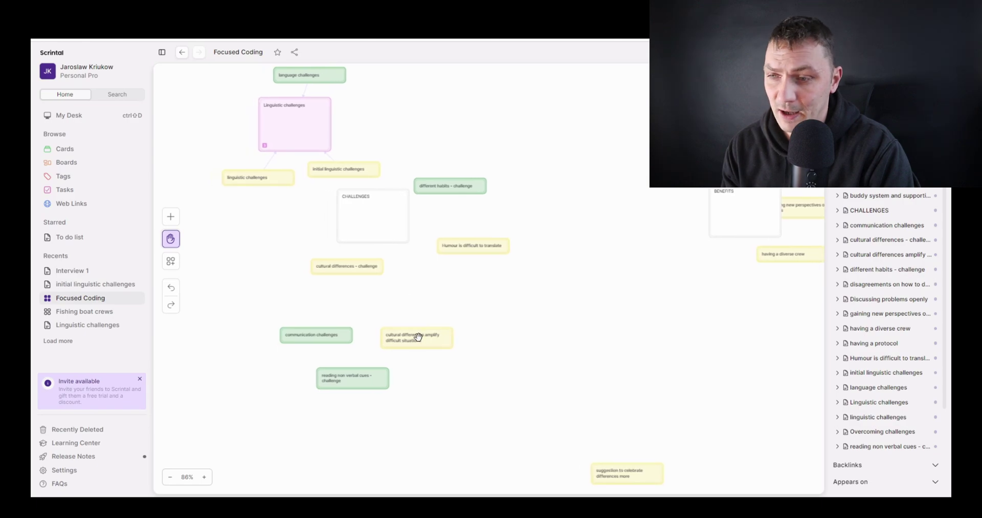
pyautogui.scroll(4, 403, 346)
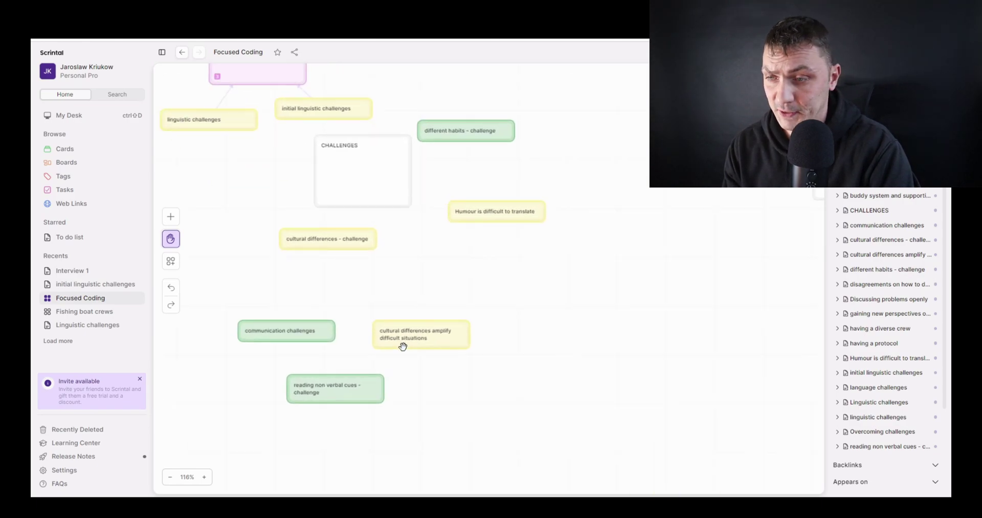
pyautogui.click(171, 238)
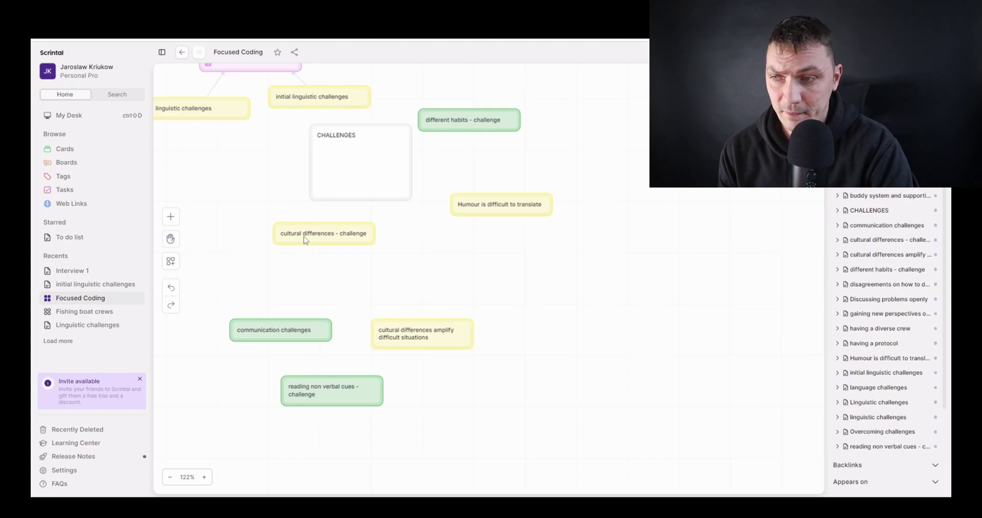
pyautogui.moveTo(412, 340); pyautogui.dragTo(350, 288)
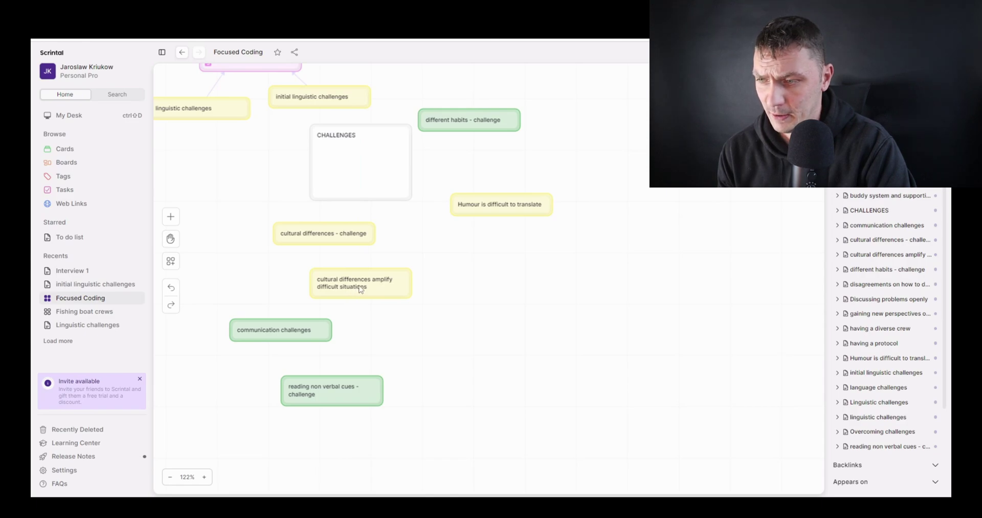
# Group the reading non verbal cues - challenge and communication challenges codes, one above the other, below the Humour is difficult to translate code
pyautogui.moveTo(289, 338); pyautogui.dragTo(565, 343)
pyautogui.moveTo(353, 397); pyautogui.dragTo(617, 294)
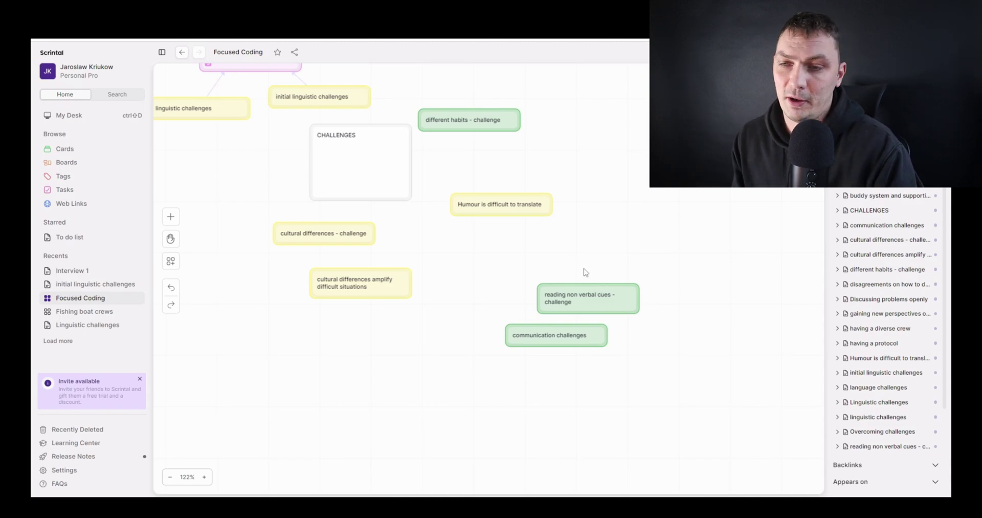
pyautogui.moveTo(602, 300); pyautogui.dragTo(570, 300)
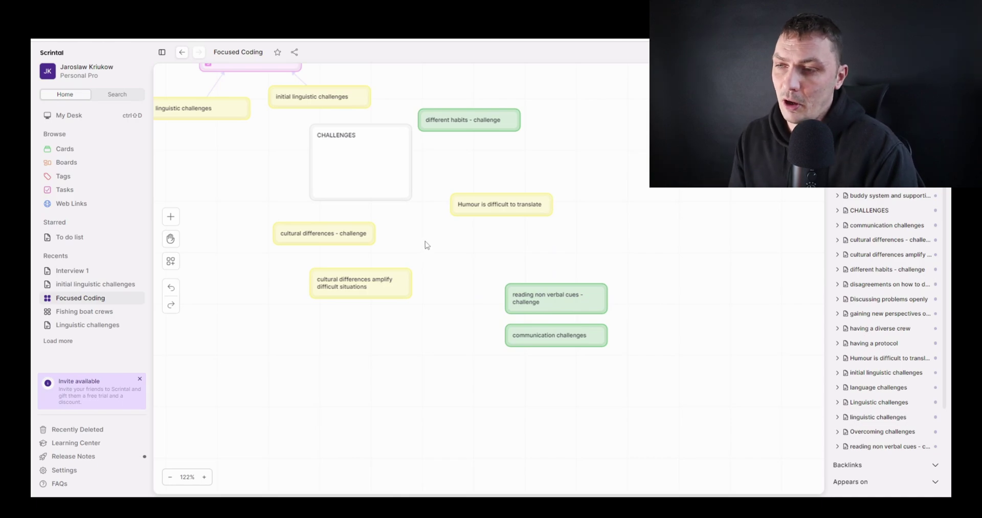
pyautogui.scroll(5, 377, 239)
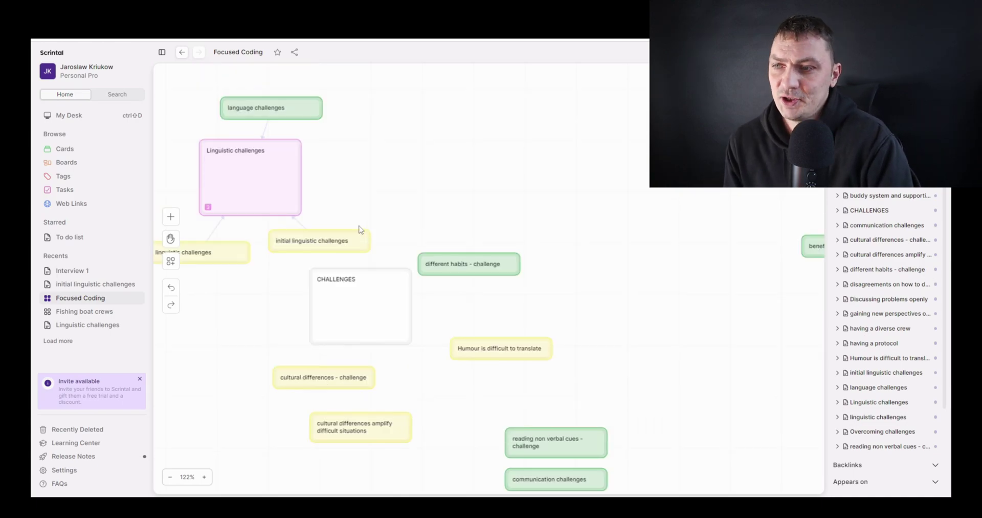
pyautogui.scroll(-3, 314, 271)
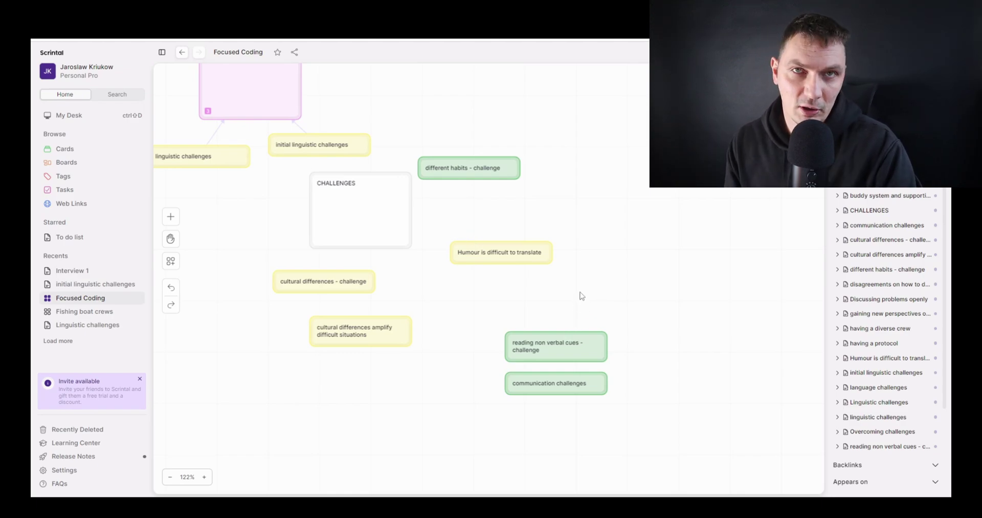
pyautogui.scroll(2, 582, 292)
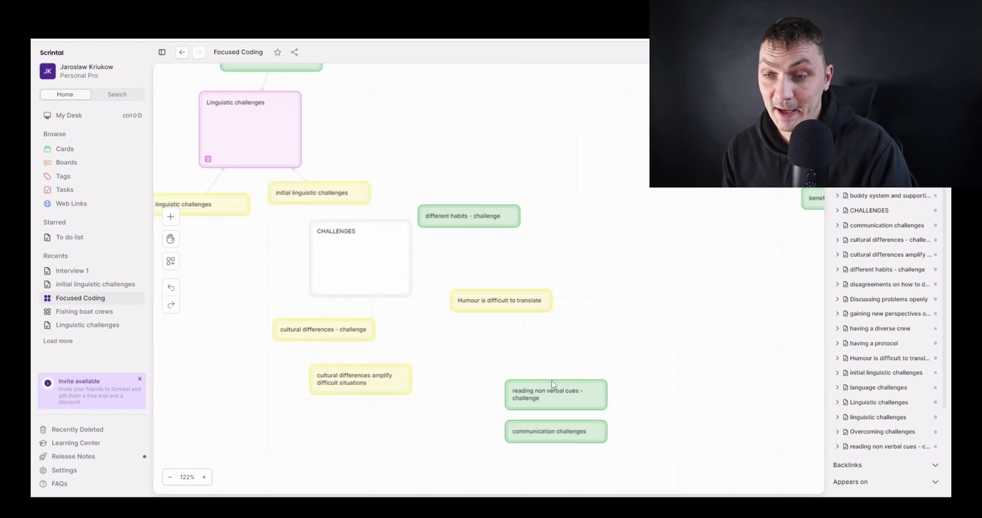
pyautogui.moveTo(559, 402); pyautogui.dragTo(547, 400)
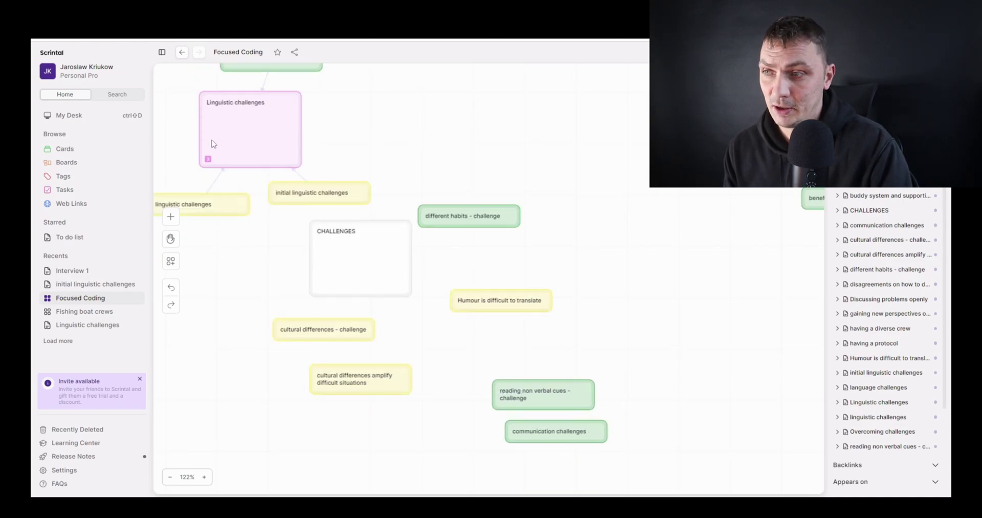
# Select all the cards on the Focused Coding board and create a new board from them
pyautogui.scroll(4, 265, 177)
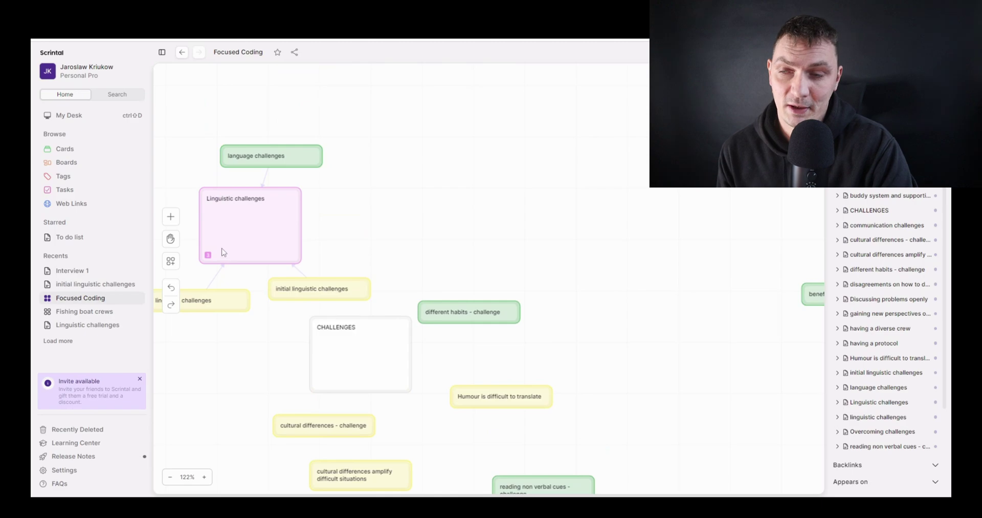
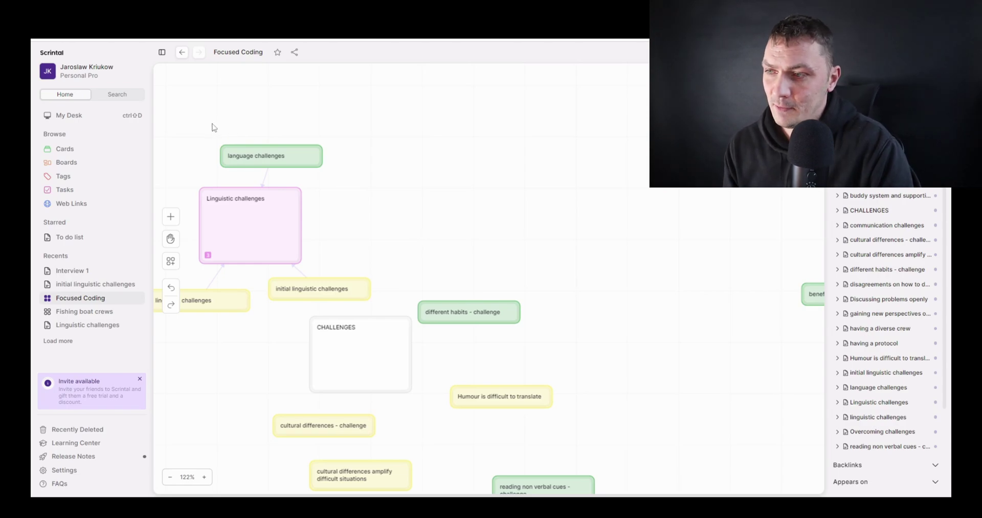
pyautogui.scroll(-5, 340, 245)
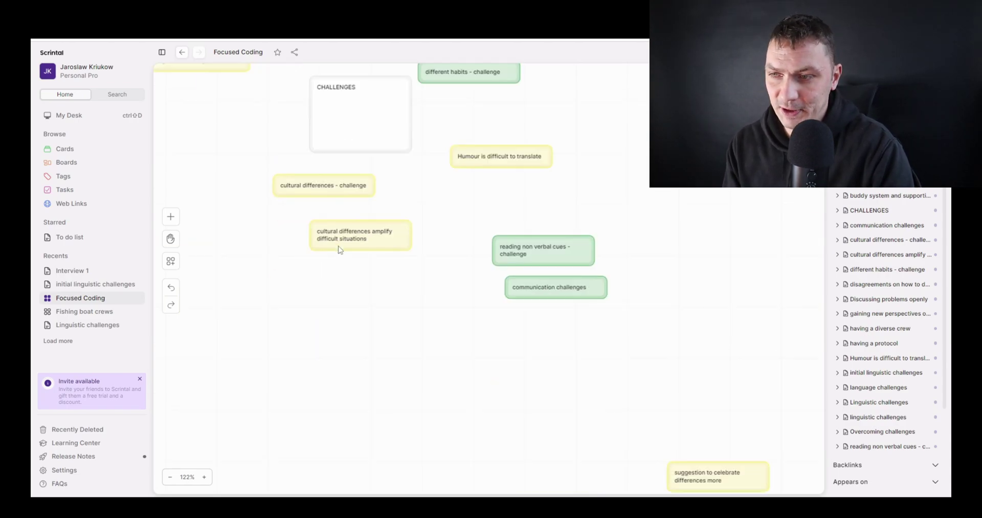
pyautogui.scroll(5, 341, 250)
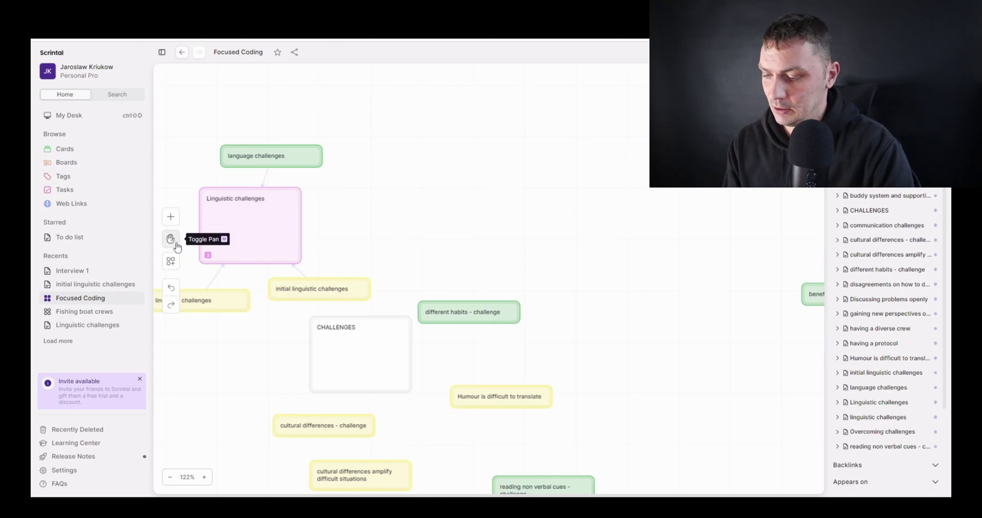
pyautogui.click(171, 261)
pyautogui.scroll(-3, 324, 264)
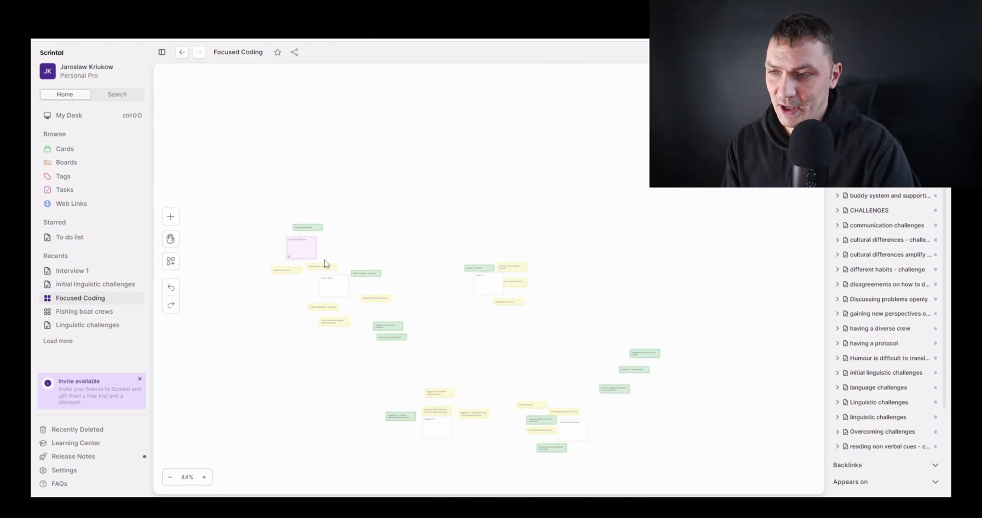
pyautogui.moveTo(243, 191); pyautogui.dragTo(736, 471)
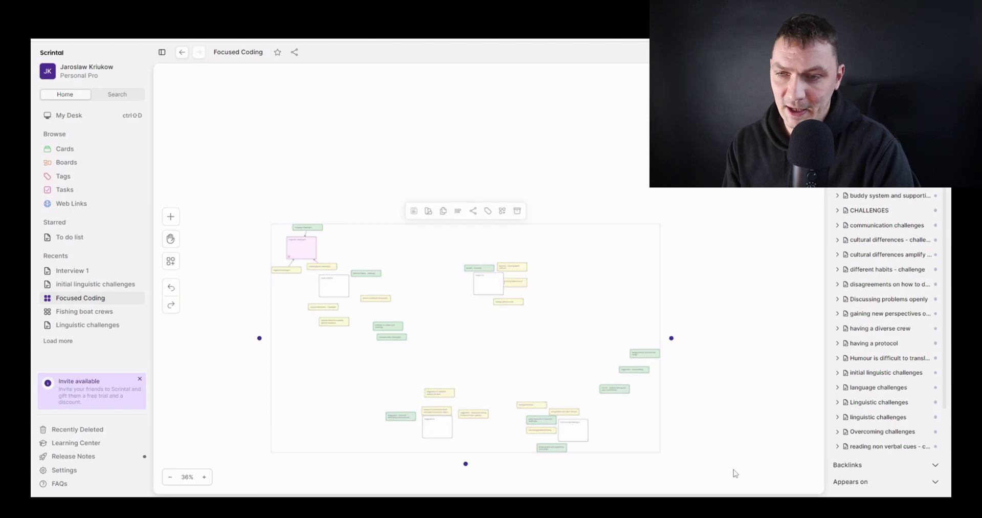
pyautogui.click(502, 214)
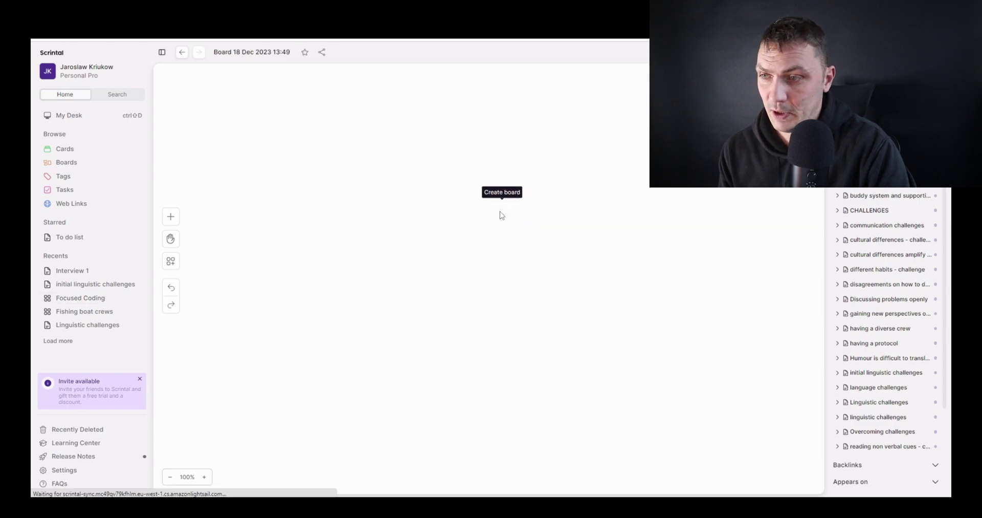
# Rename the new board as Thematic framework and clear the card selection
pyautogui.click(219, 53)
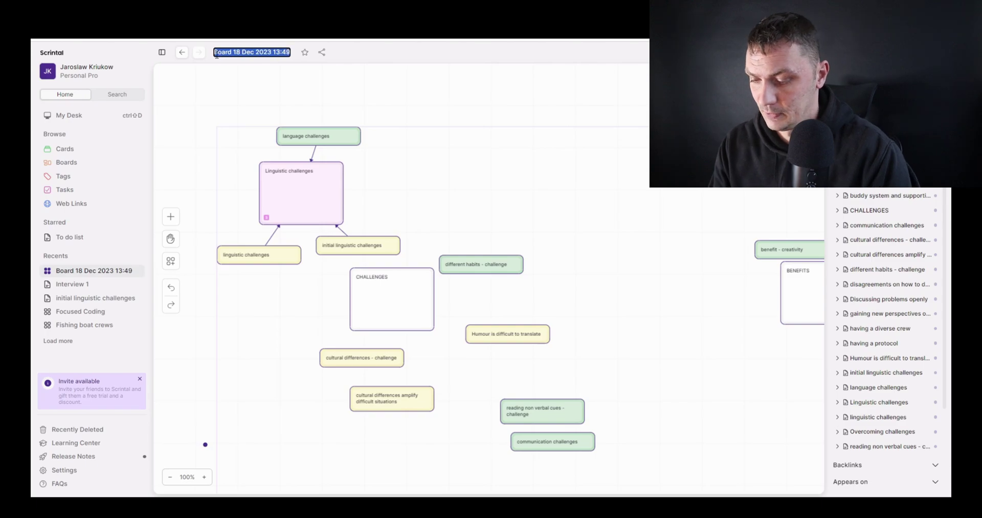
pyautogui.write('Thematic framework')
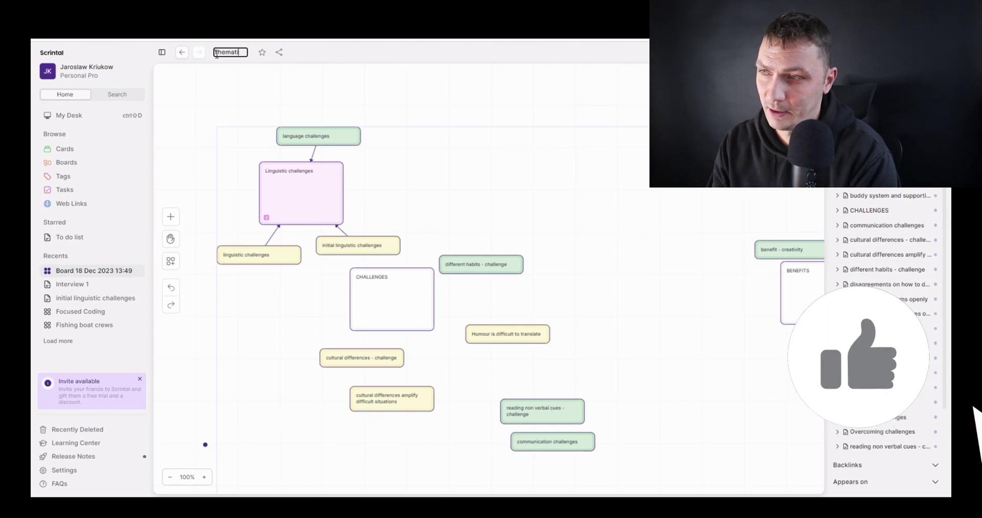
pyautogui.click(583, 208)
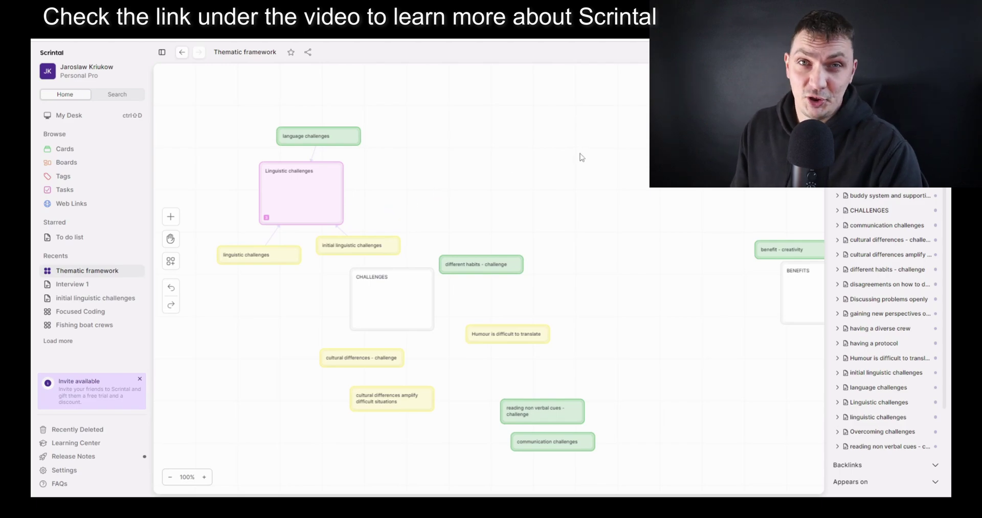
# Reposition the Linguistic challenges card directly below the language challenges code, above and between the linguistic challenges and initial linguistic challenges codes
pyautogui.moveTo(317, 202); pyautogui.dragTo(374, 198)
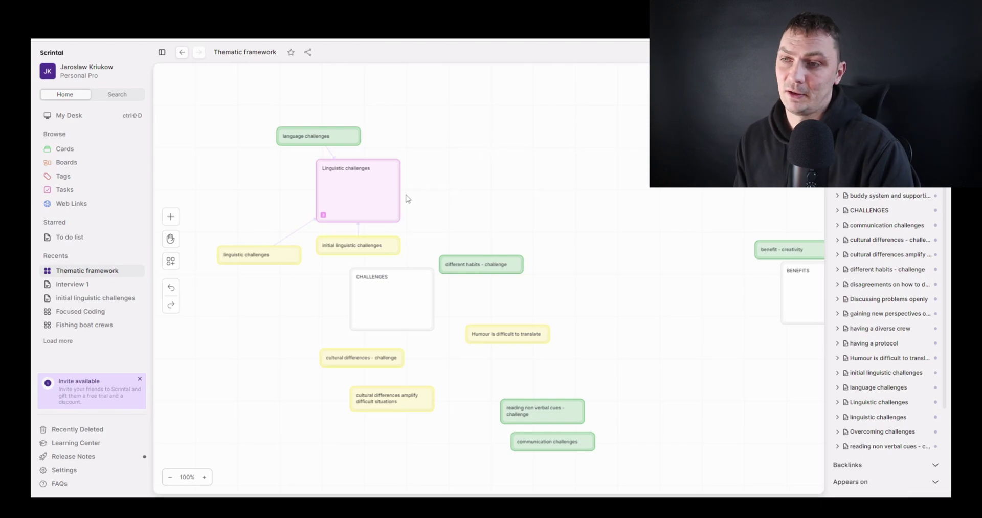
pyautogui.moveTo(381, 202)
pyautogui.mouseDown()
pyautogui.moveTo(428, 184)
pyautogui.moveTo(379, 205)
pyautogui.mouseUp()
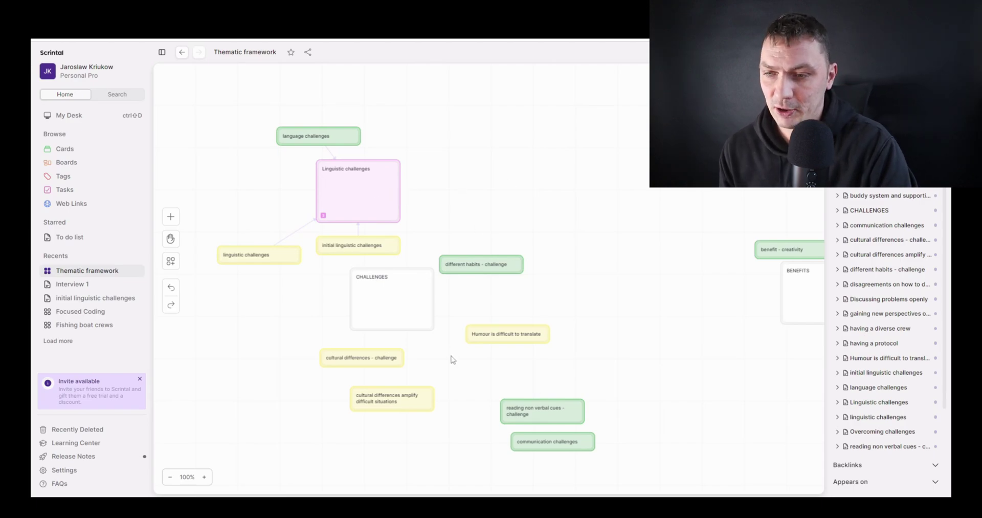
pyautogui.scroll(-3, 450, 358)
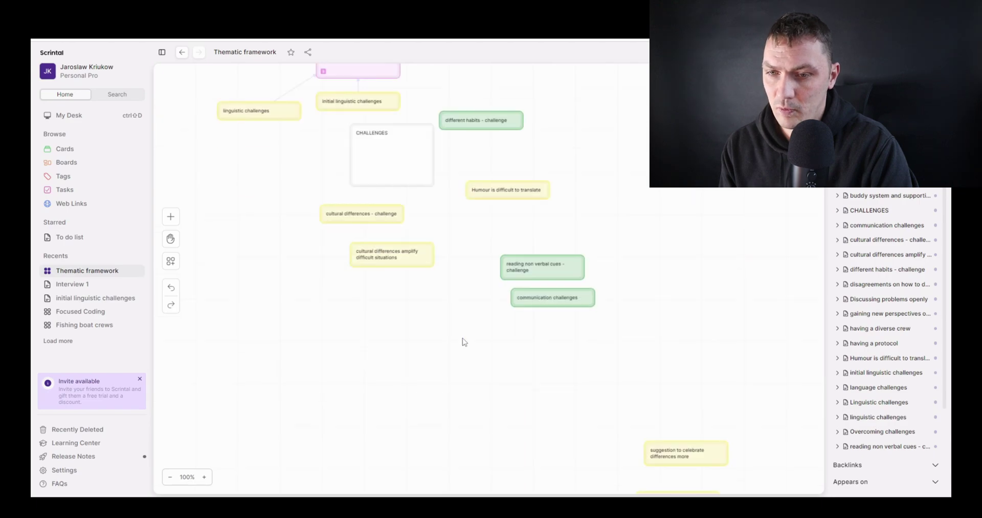
pyautogui.scroll(3, 456, 347)
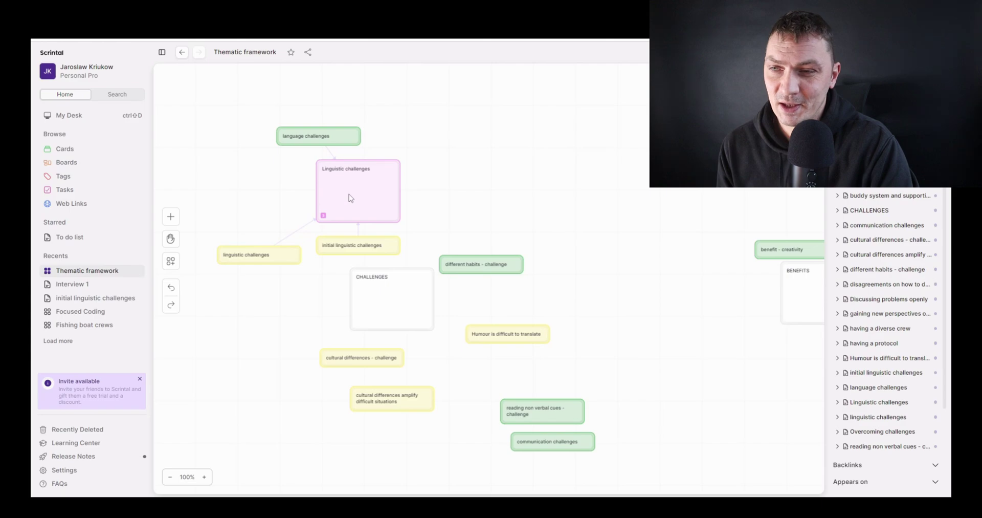
pyautogui.moveTo(369, 208); pyautogui.dragTo(327, 199)
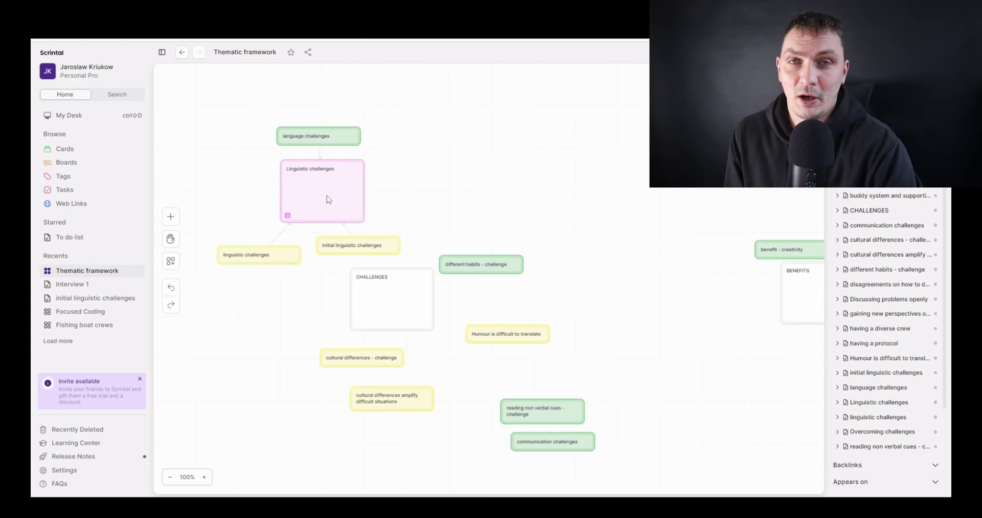